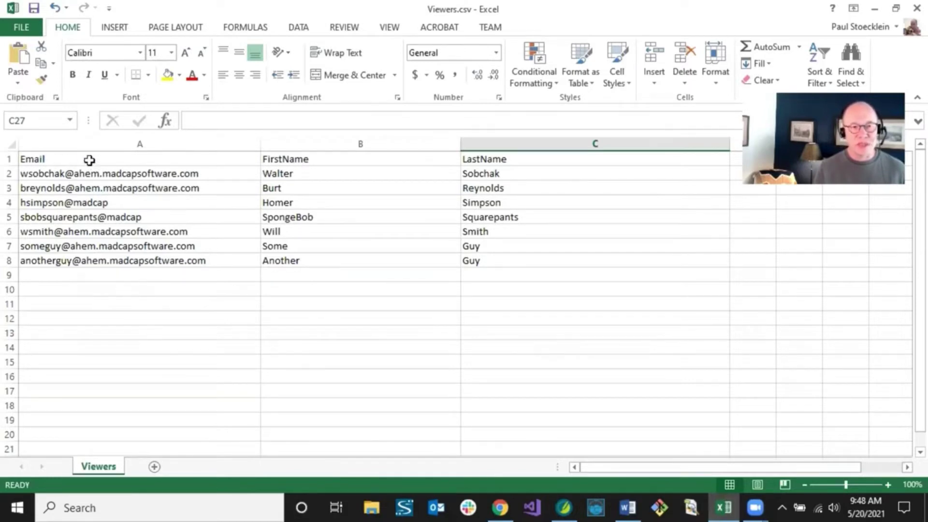
Point out the FirstName and LastName column headings, then open the File view and return to the sheet
{"action": "left_click", "coordinate": [302, 159]}
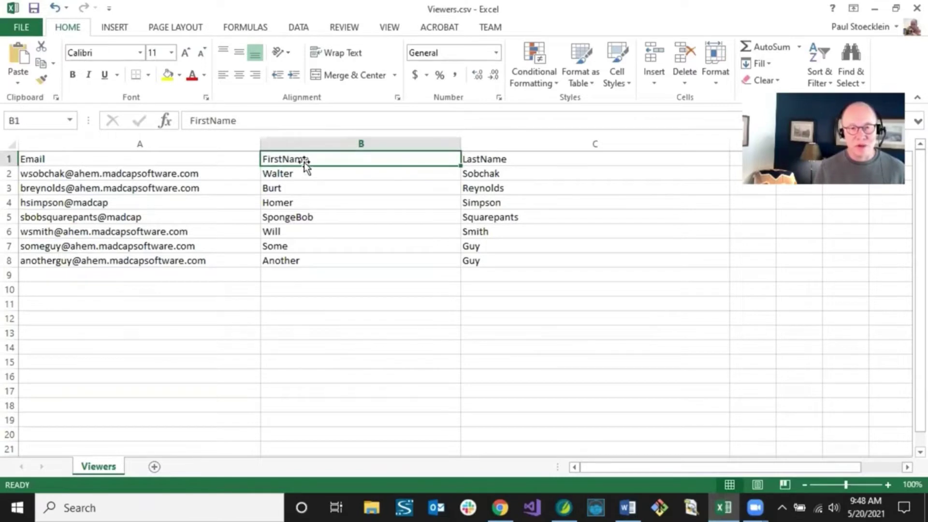
{"action": "left_click", "coordinate": [497, 159]}
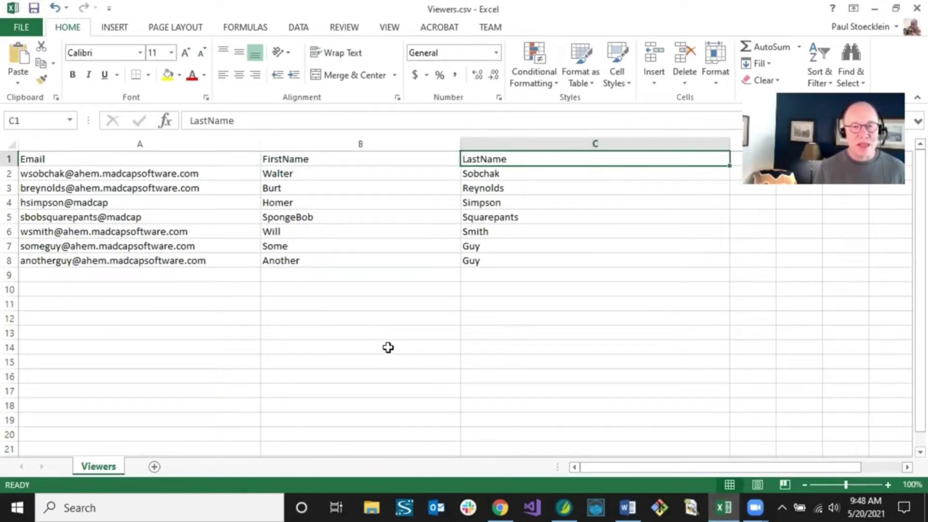
{"action": "left_click", "coordinate": [20, 27]}
{"action": "left_click", "coordinate": [25, 23]}
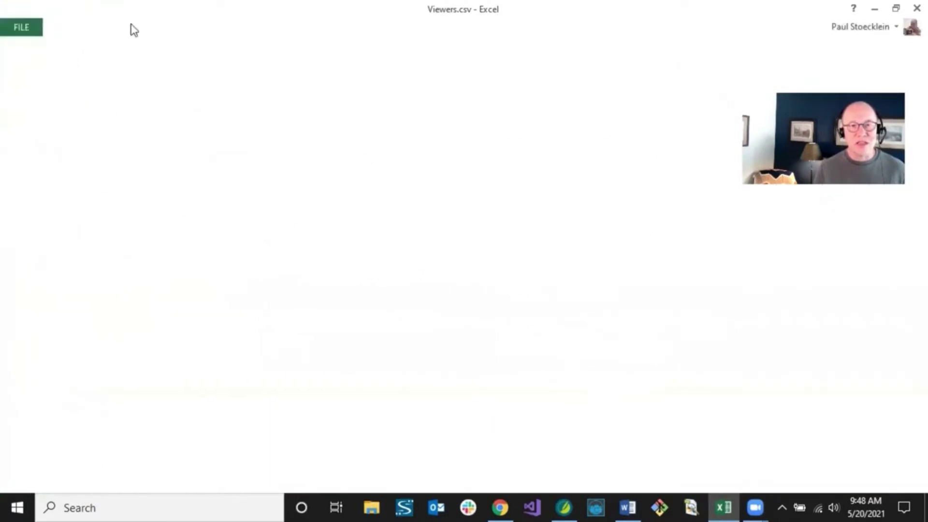
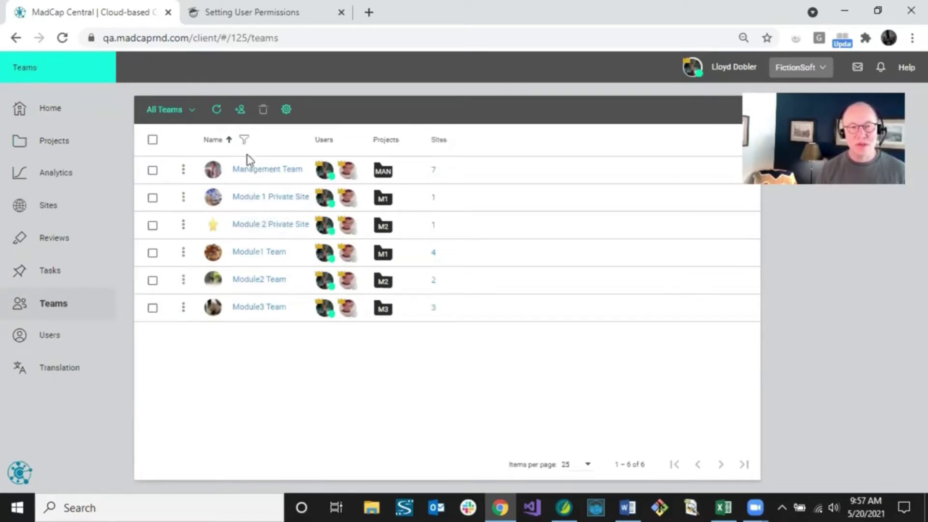
Open the Sites list showing seven sites, including the private Mod 1 Help V3
{"action": "left_click", "coordinate": [229, 131]}
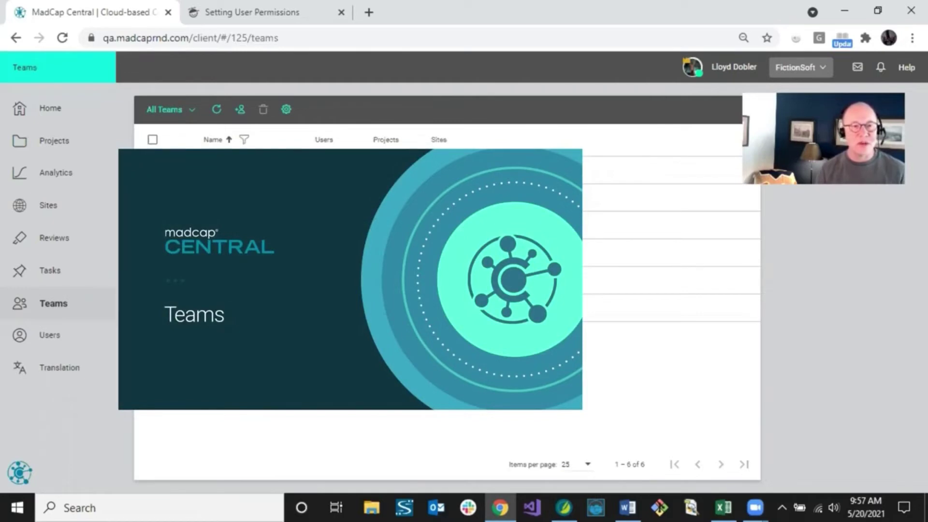
{"action": "left_click", "coordinate": [44, 209]}
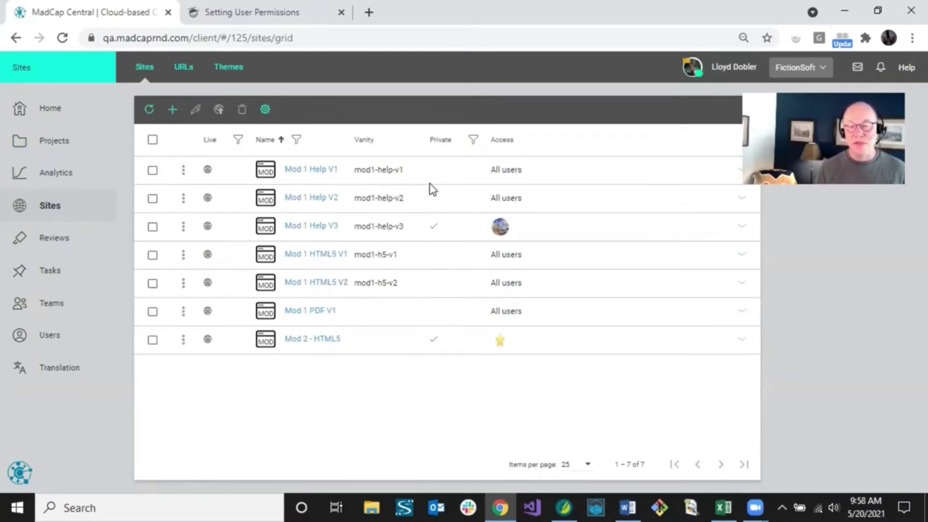
Open the Mod 1 Help V3 site's settings and view its assigned teams
{"action": "left_click", "coordinate": [298, 231]}
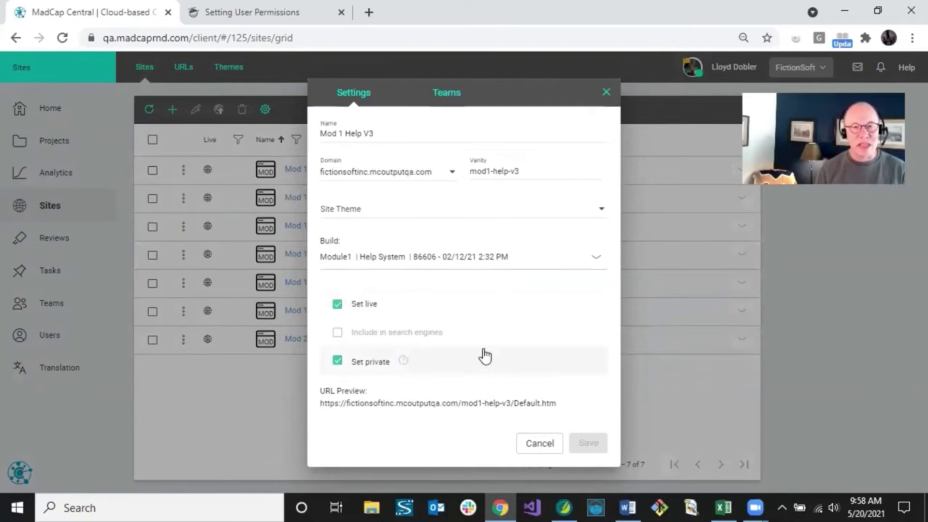
{"action": "left_click", "coordinate": [445, 95]}
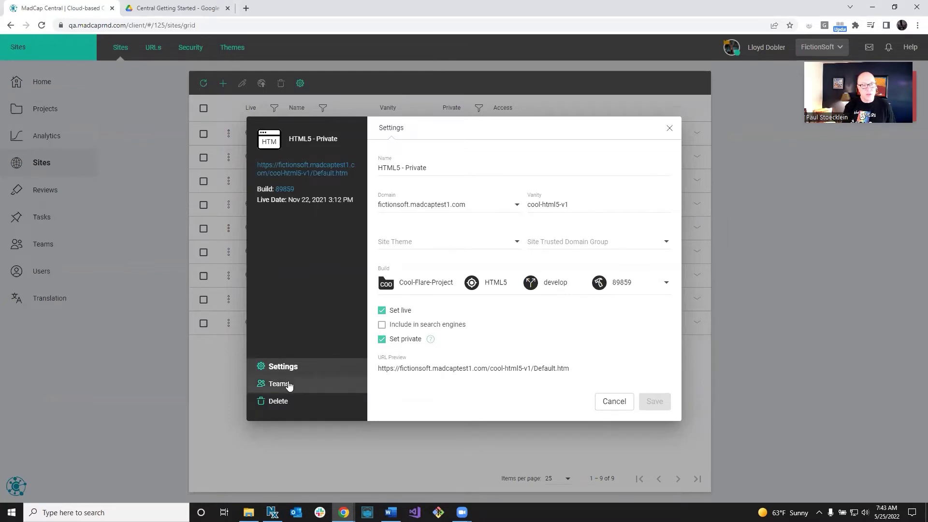
Add the Private Outputs team to the site's team assignments and save
{"action": "left_click", "coordinate": [289, 385]}
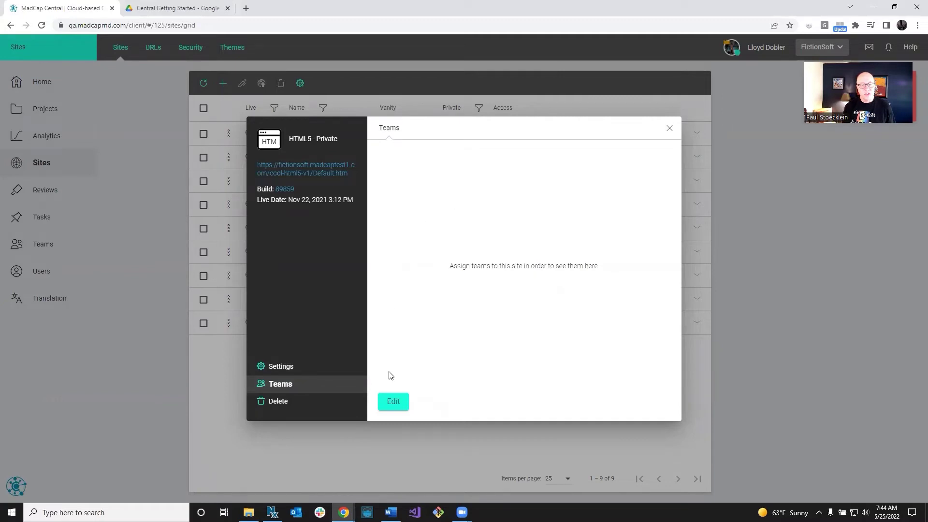
{"action": "left_click", "coordinate": [399, 405]}
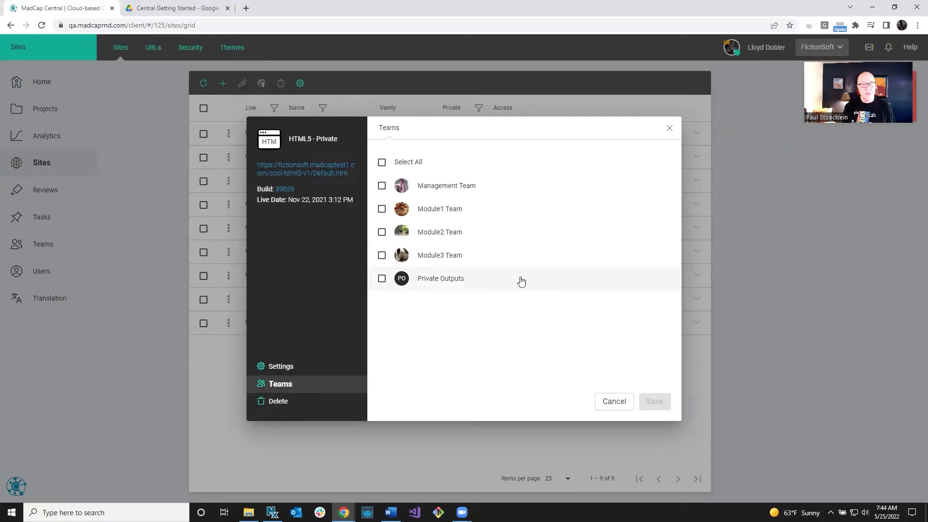
{"action": "left_click", "coordinate": [382, 281]}
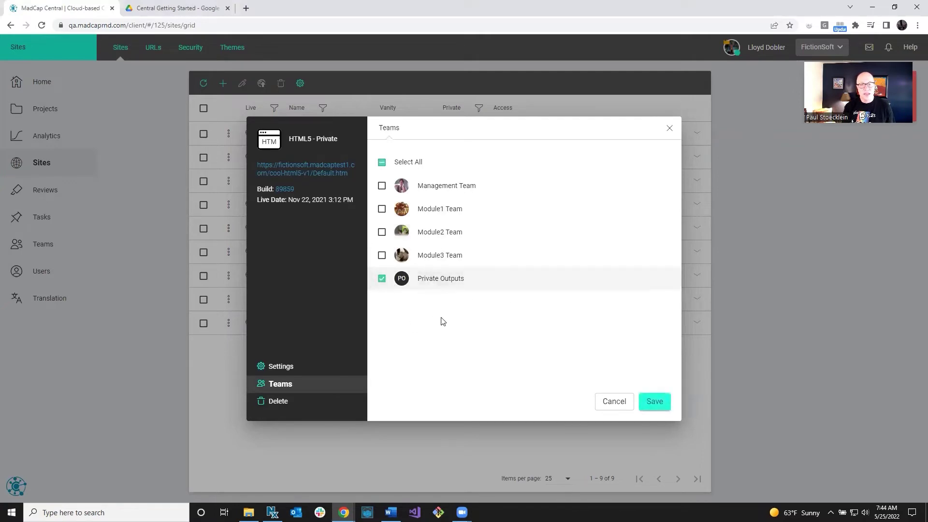
{"action": "left_click", "coordinate": [653, 405]}
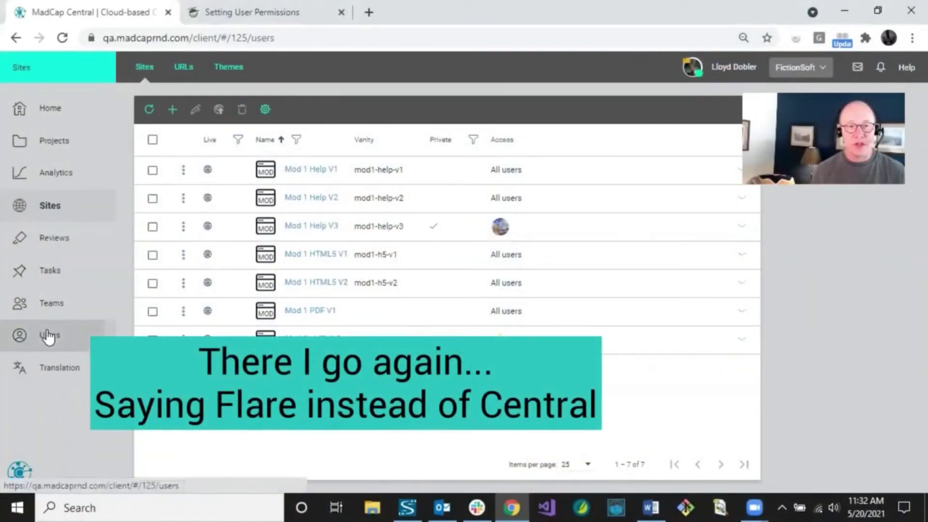
Go to the Users page and start inviting a user, showing Author, SME and Viewer seats
{"action": "left_click", "coordinate": [48, 335]}
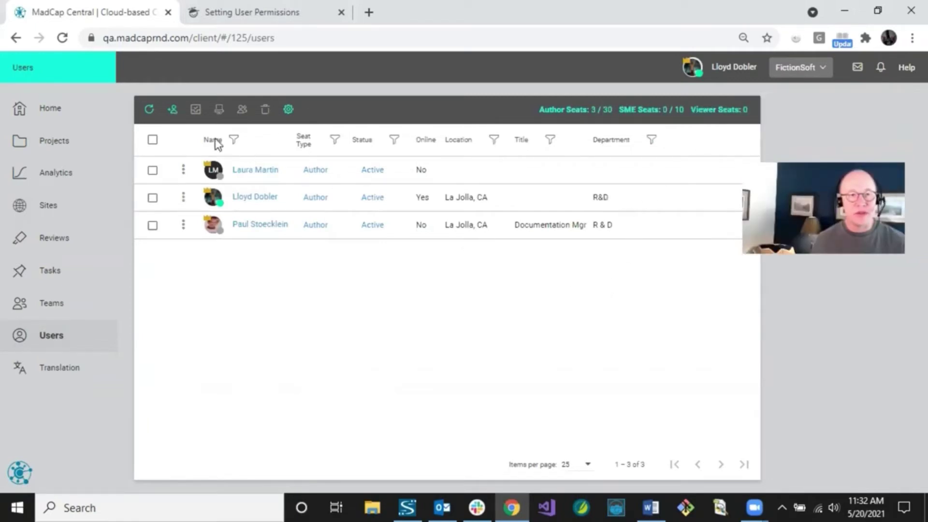
{"action": "left_click", "coordinate": [172, 112]}
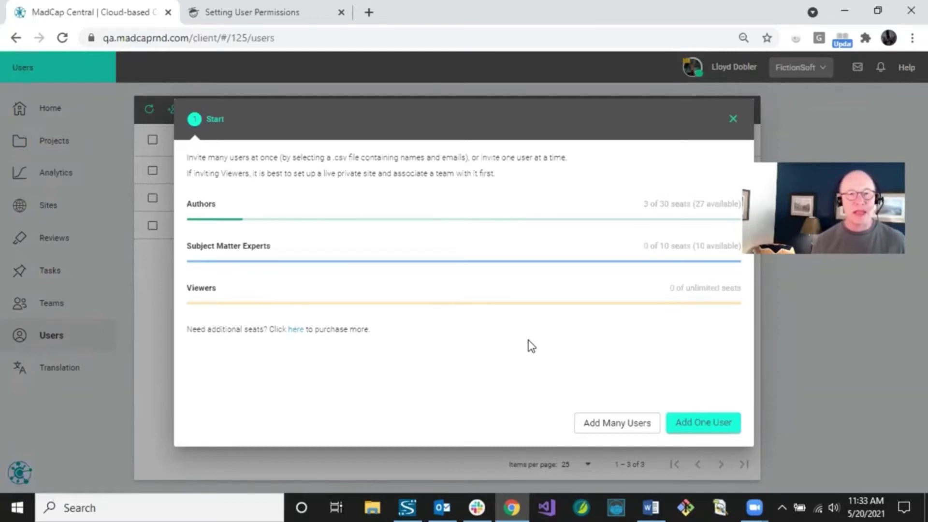
Choose to invite one user with the Author seat type
{"action": "left_click", "coordinate": [694, 426]}
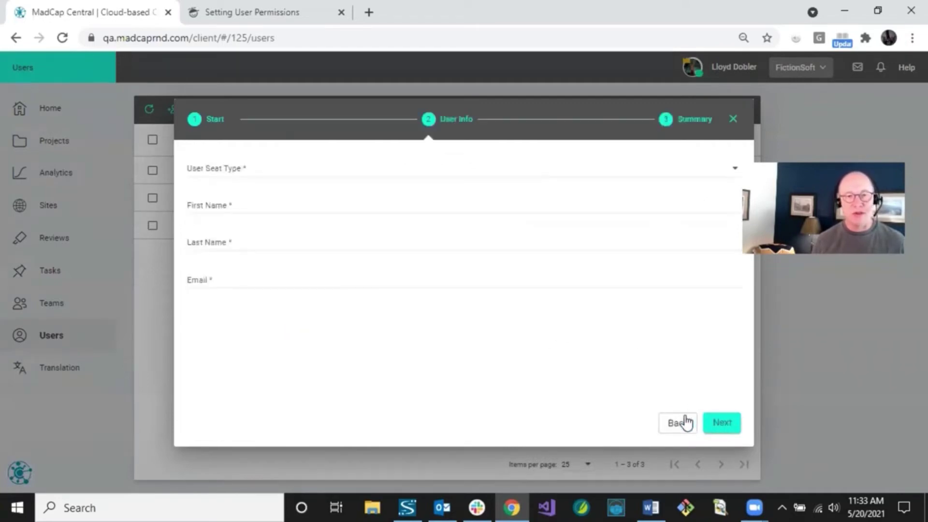
{"action": "left_click", "coordinate": [223, 175]}
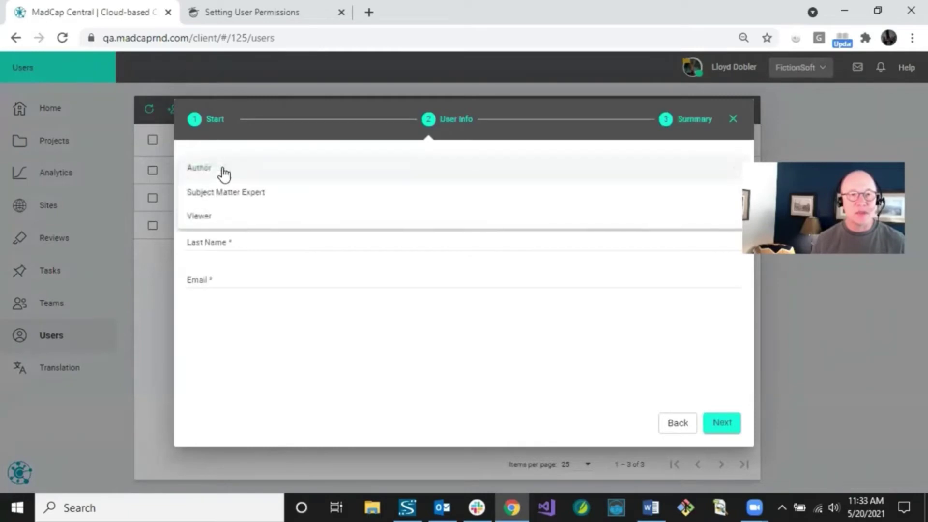
{"action": "left_click", "coordinate": [222, 170]}
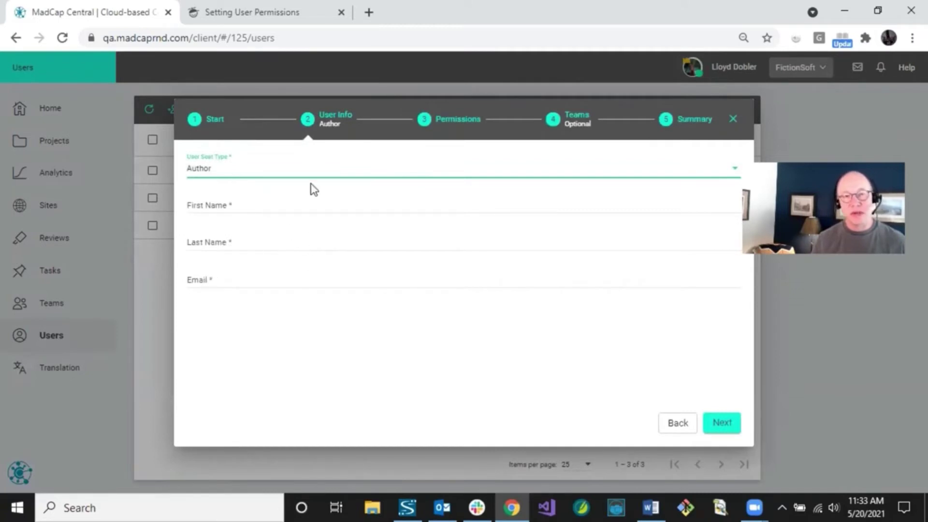
Enter the new author's first name, last name and e-mail address
{"action": "left_click", "coordinate": [242, 203]}
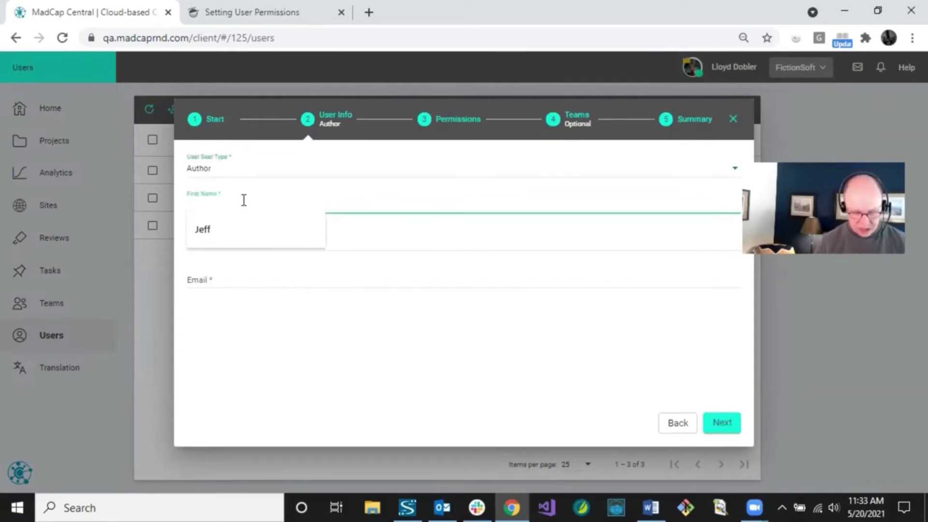
{"action": "type", "text": "Geor"}
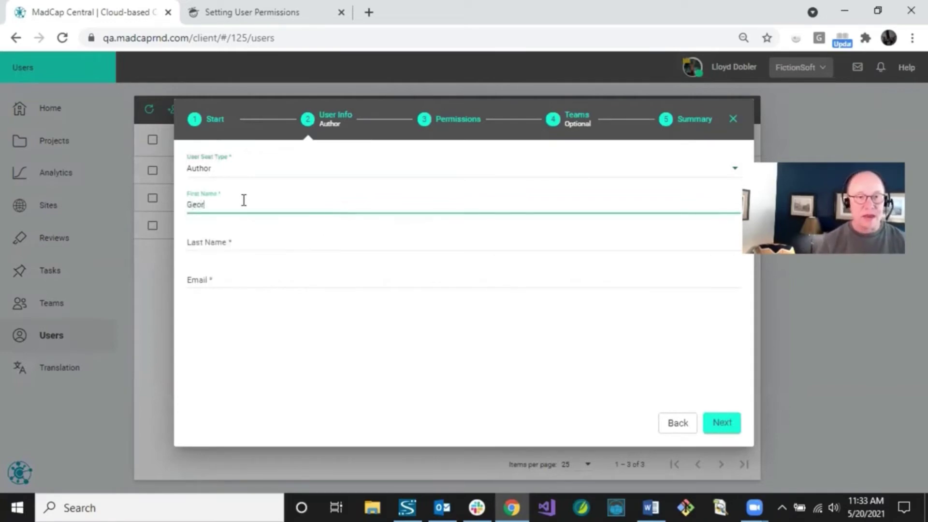
{"action": "type", "text": "ge"}
{"action": "key", "text": "Tab"}
{"action": "type", "text": "C"}
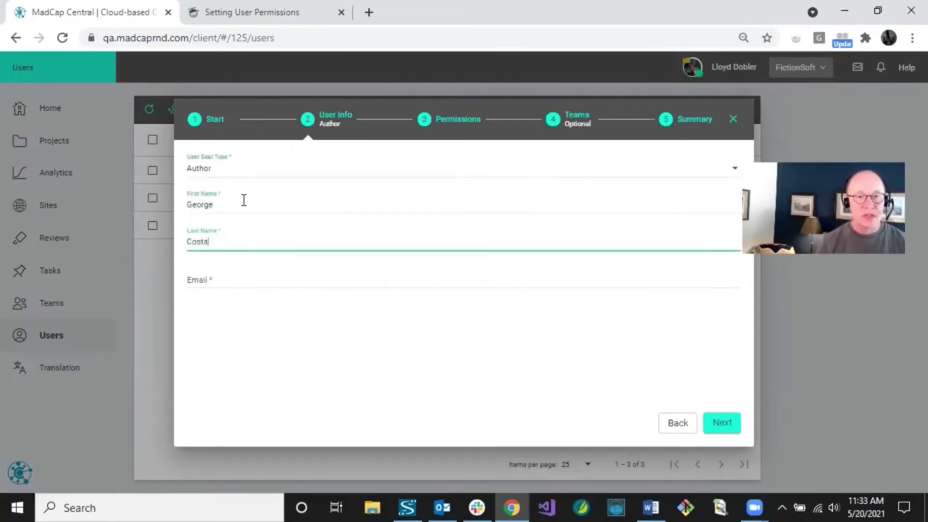
{"action": "key", "text": "Tab"}
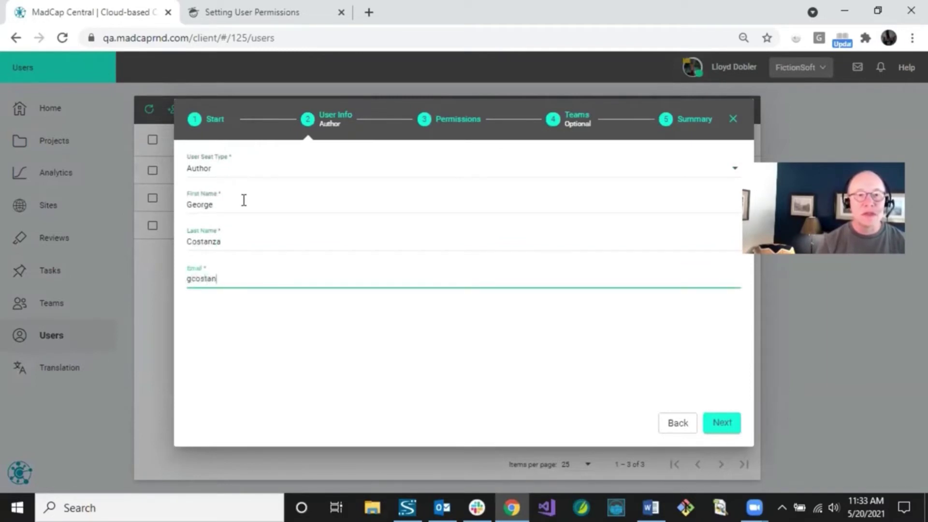
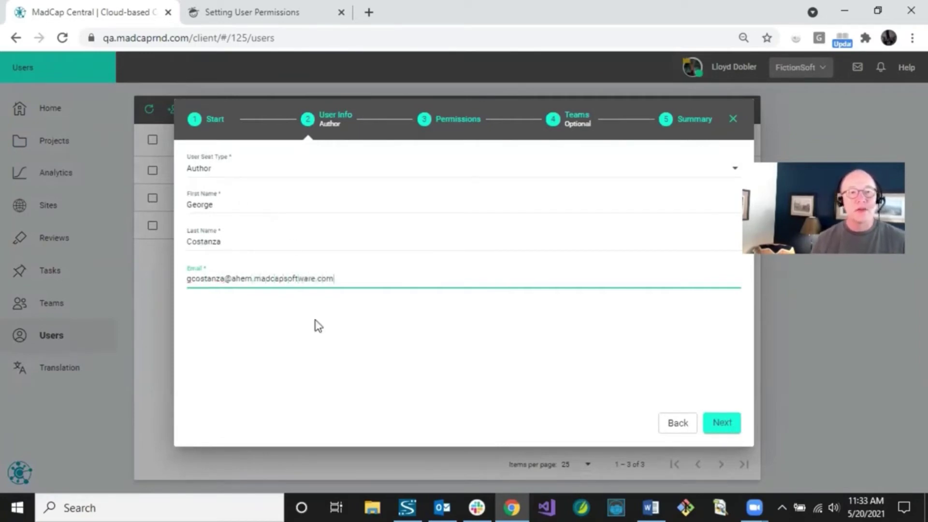
{"action": "left_click", "coordinate": [339, 375]}
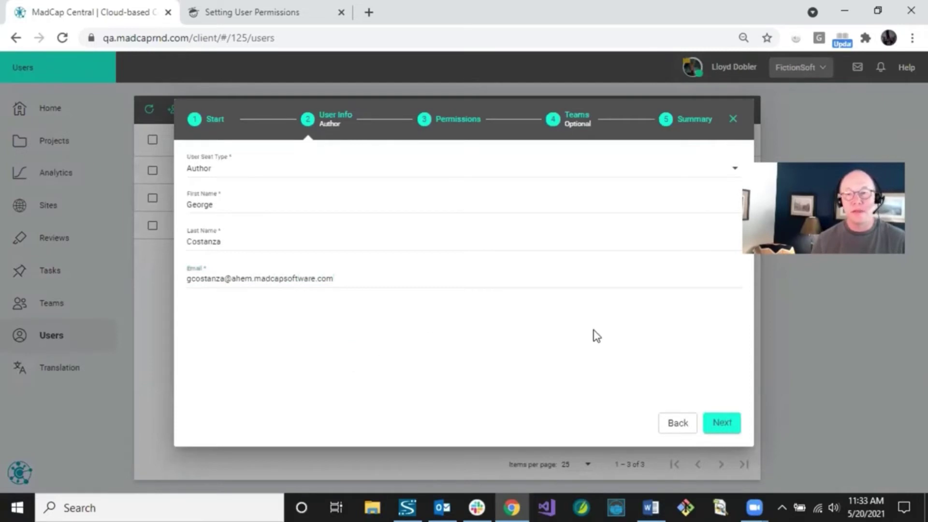
Limit build permissions to run/schedule and view/download, leaving Delete, Manage Builds and User Administration off
{"action": "left_click", "coordinate": [718, 422]}
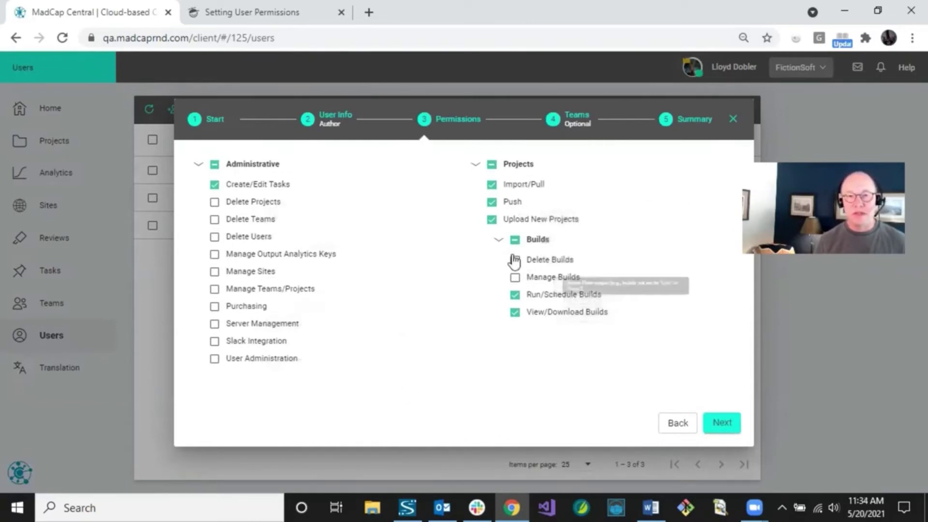
{"action": "left_click", "coordinate": [514, 241]}
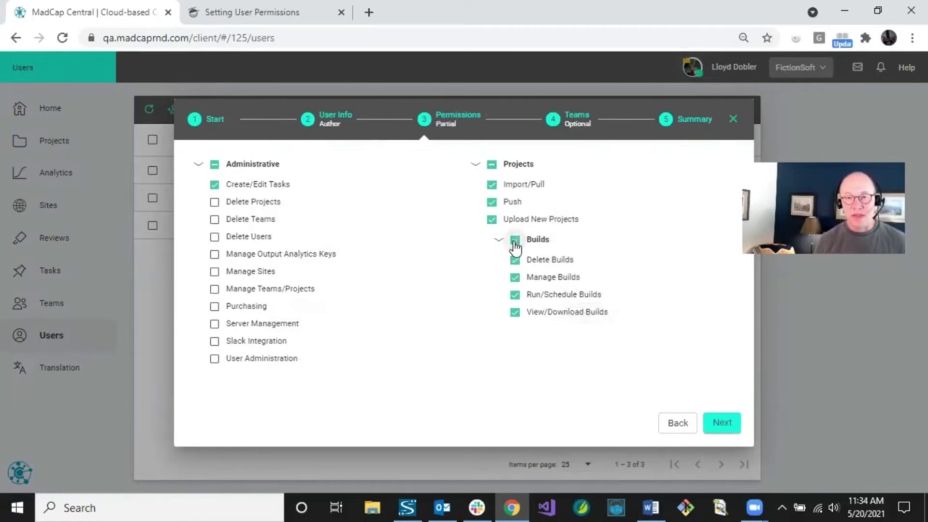
{"action": "left_click", "coordinate": [514, 242]}
{"action": "left_click", "coordinate": [515, 244]}
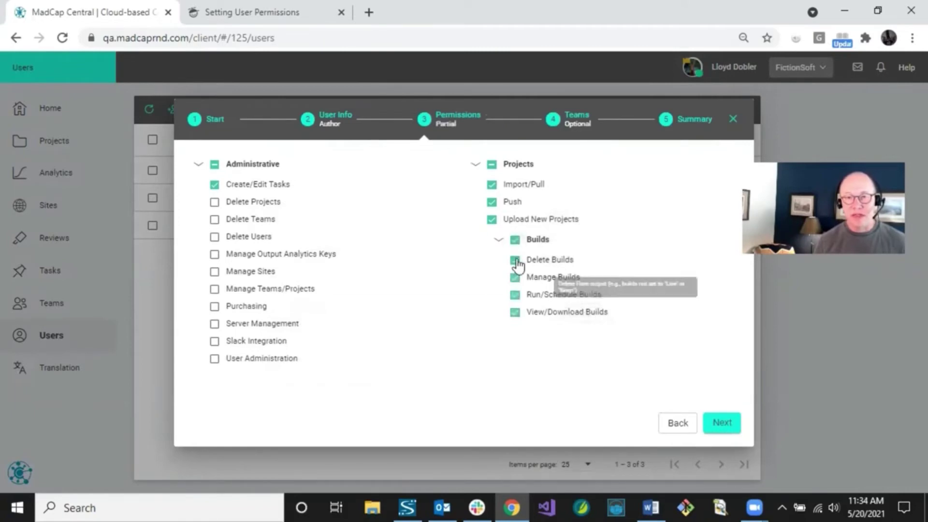
{"action": "left_click", "coordinate": [514, 259]}
{"action": "left_click", "coordinate": [514, 277]}
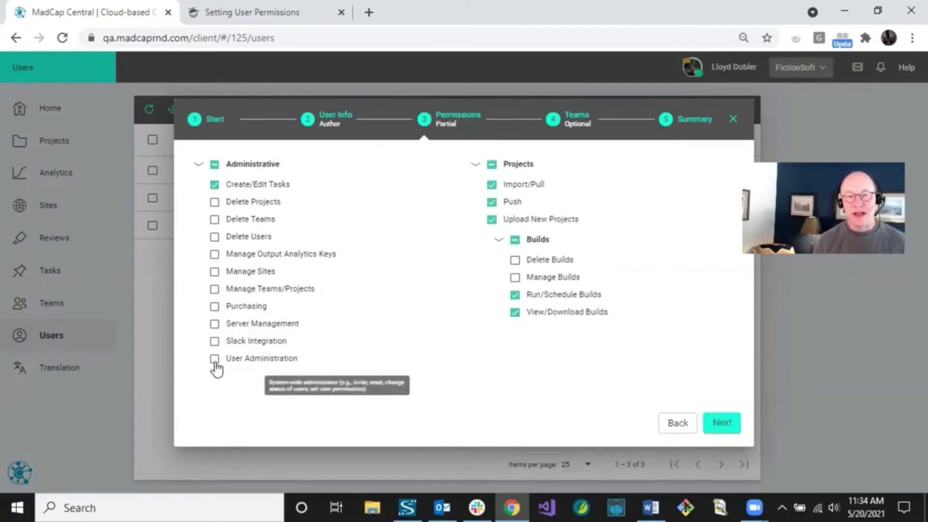
{"action": "left_click", "coordinate": [214, 358]}
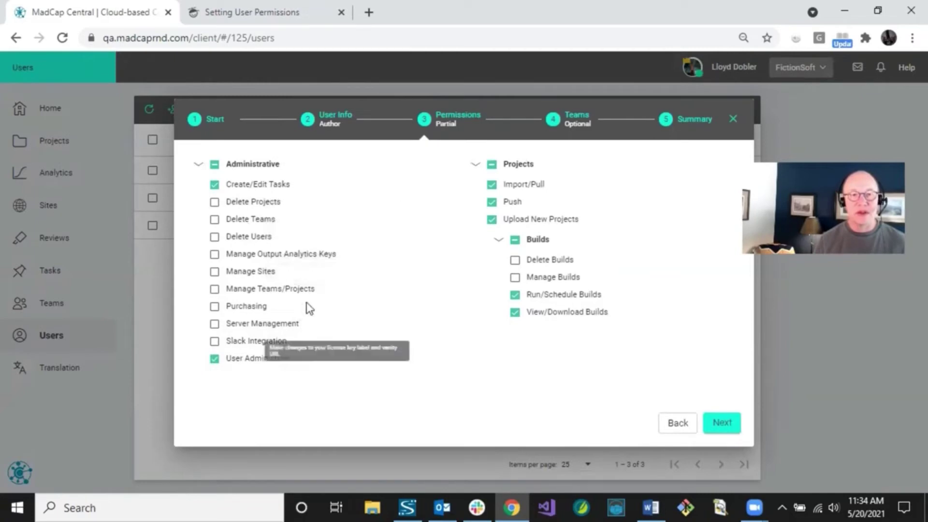
{"action": "left_click", "coordinate": [214, 359]}
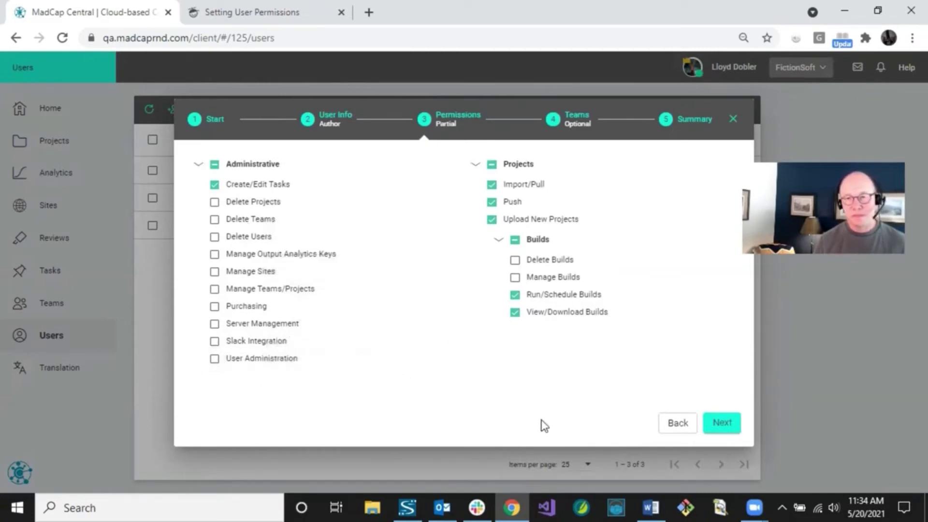
Move to the Teams step and check Module1 Team for the new author
{"action": "left_click", "coordinate": [720, 423]}
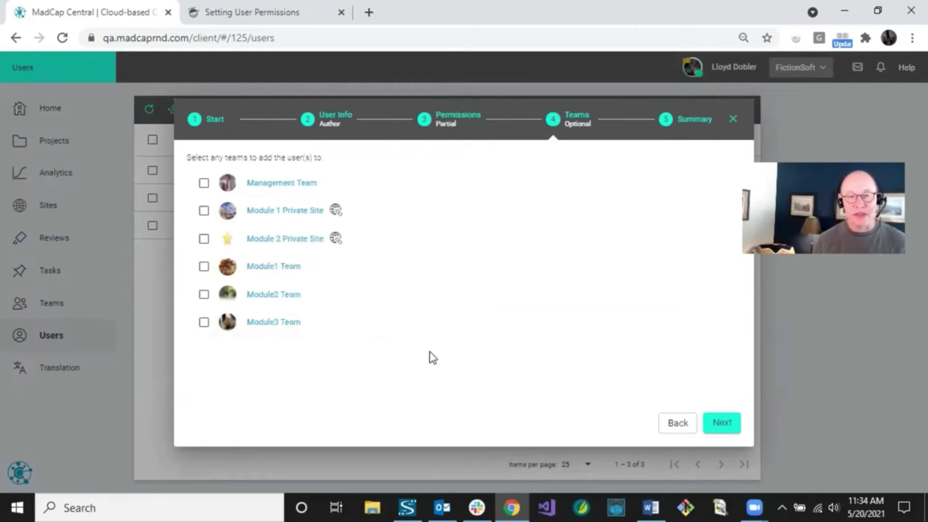
{"action": "mouse_move", "coordinate": [339, 246]}
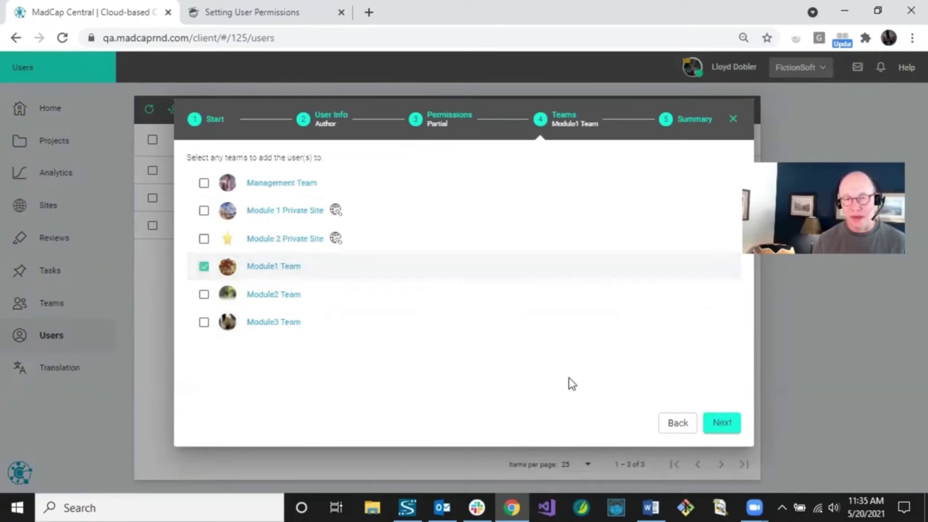
Review the summary, send the invitation, and close the progress notice
{"action": "left_click", "coordinate": [720, 423]}
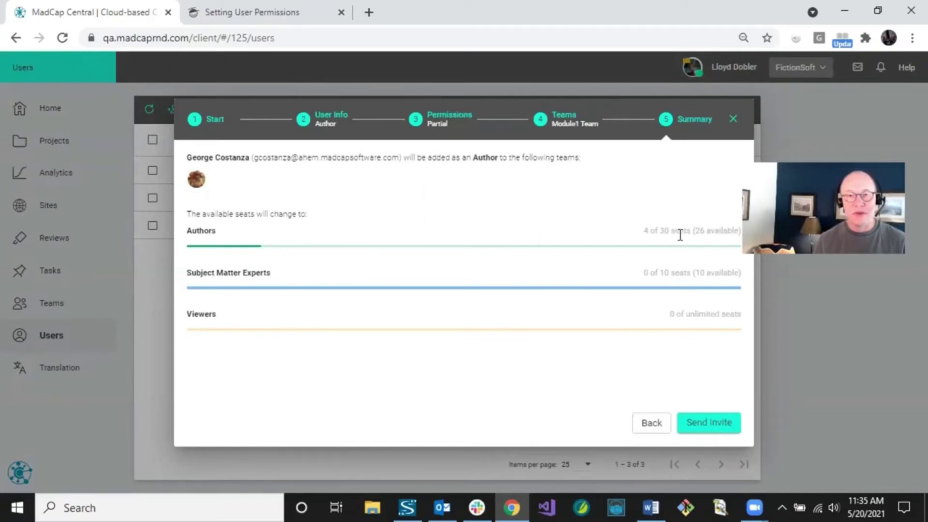
{"action": "left_click", "coordinate": [707, 423]}
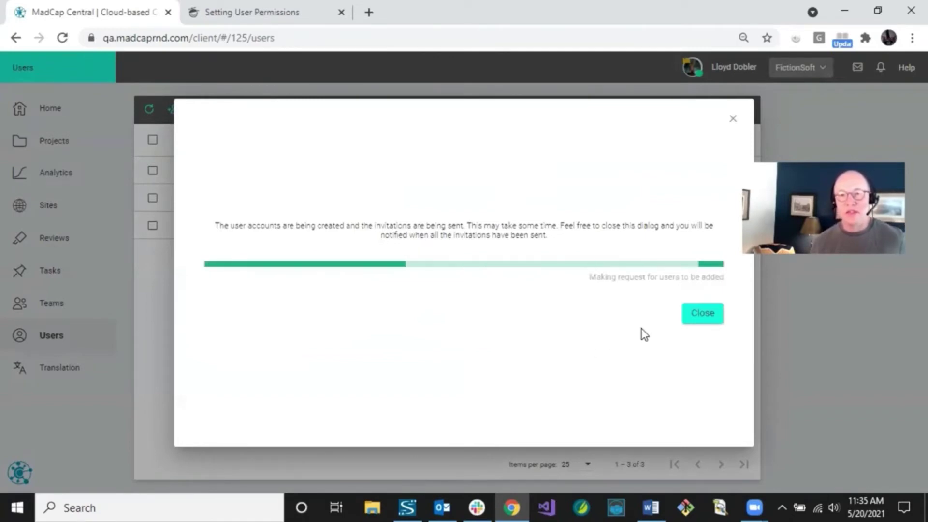
{"action": "left_click", "coordinate": [702, 319]}
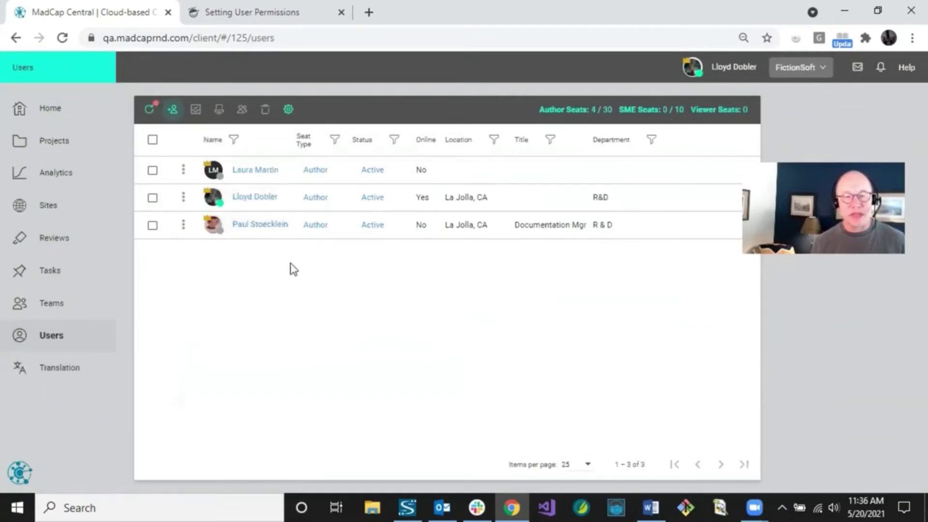
Refresh the Users list to show the invitee, then start another invitation with Authors at 4 of 30
{"action": "left_click", "coordinate": [149, 110]}
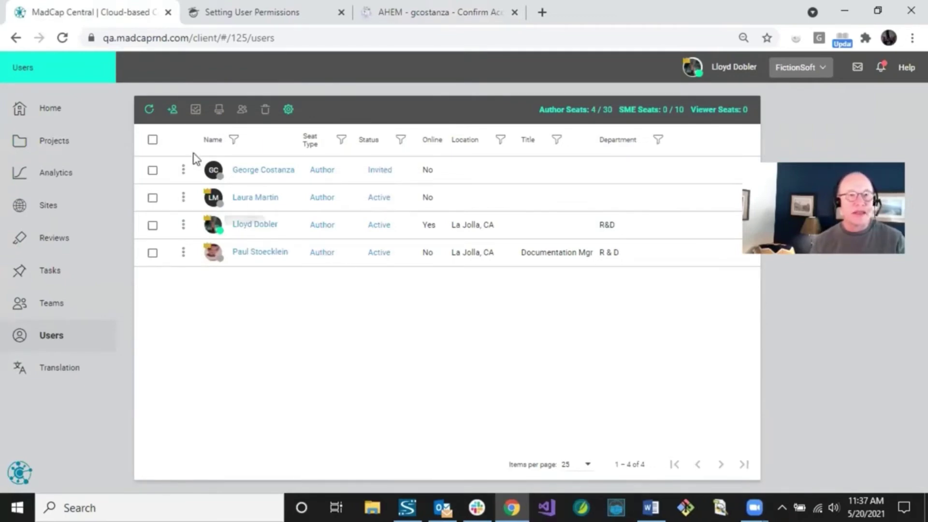
{"action": "left_click", "coordinate": [173, 112]}
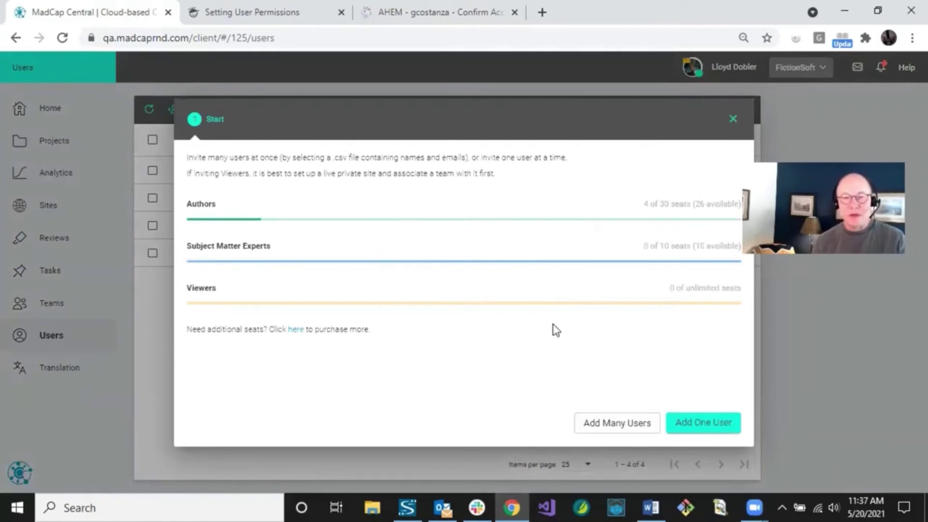
Choose to invite one user with the Subject Matter Expert seat type
{"action": "left_click", "coordinate": [709, 431]}
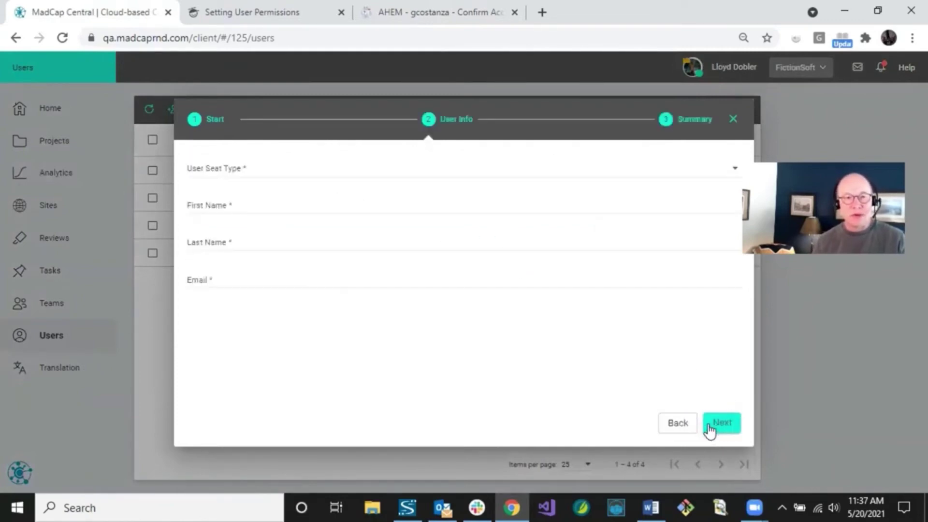
{"action": "left_click", "coordinate": [234, 170]}
{"action": "left_click", "coordinate": [219, 193]}
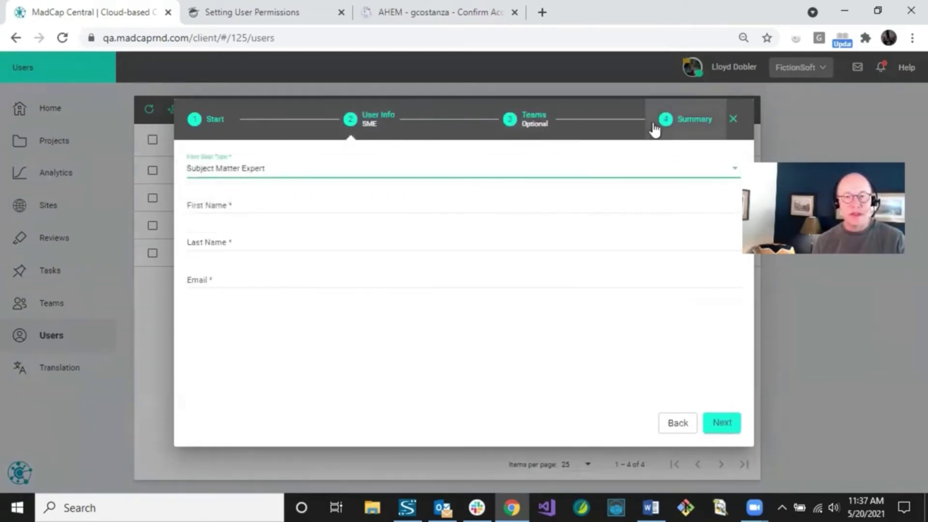
Enter the new SME's first name, last name and e-mail, then continue to Teams
{"action": "left_click", "coordinate": [236, 204]}
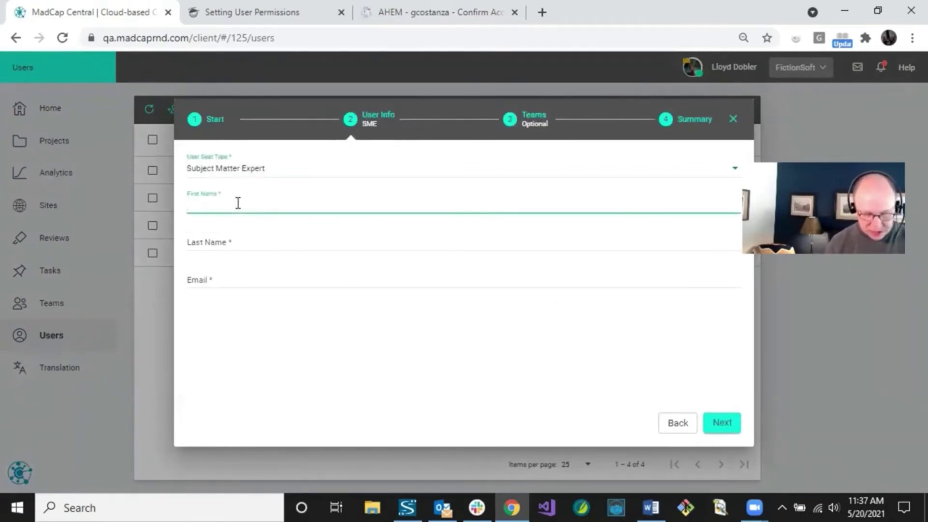
{"action": "type", "text": "Dwight"}
{"action": "key", "text": "Tab"}
{"action": "type", "text": "S"}
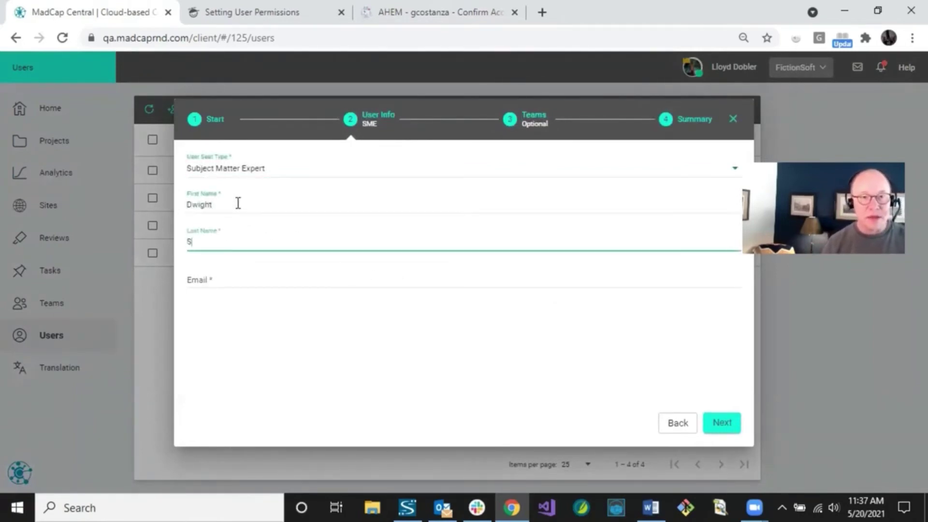
{"action": "type", "text": "chrute"}
{"action": "key", "text": "Tab"}
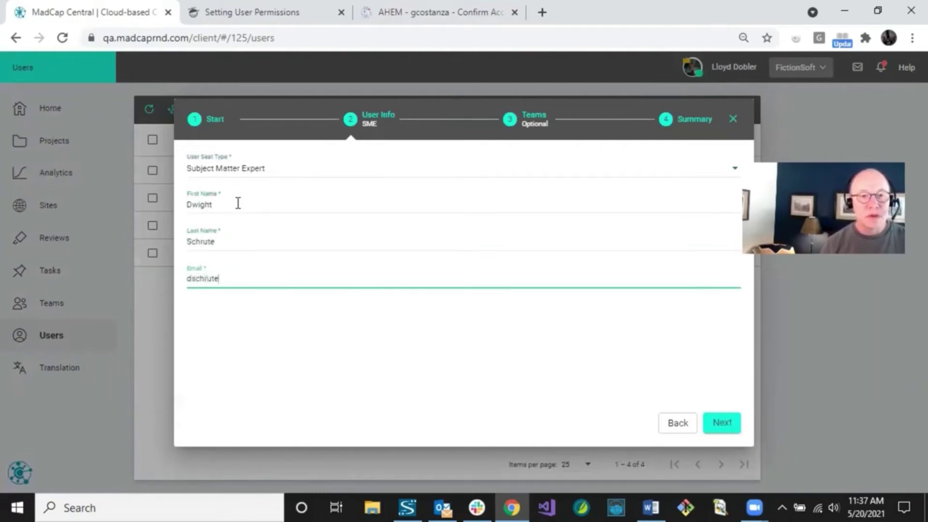
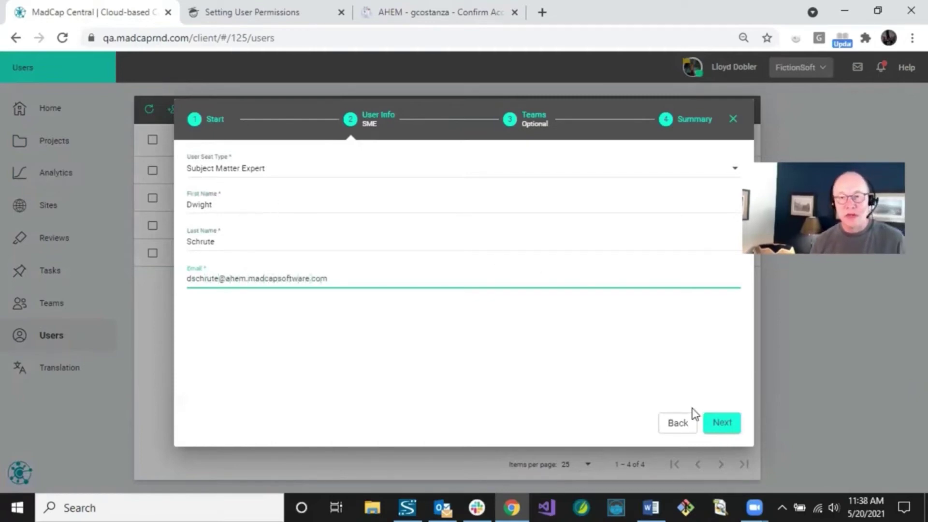
{"action": "left_click", "coordinate": [720, 425]}
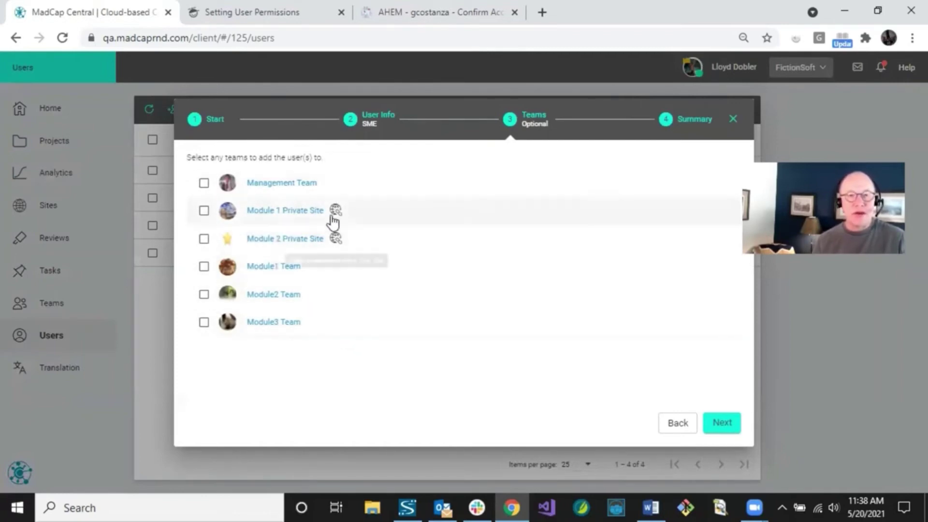
Skip the Teams step with no teams checked and send the Subject Matter Expert invitation
{"action": "mouse_move", "coordinate": [336, 218]}
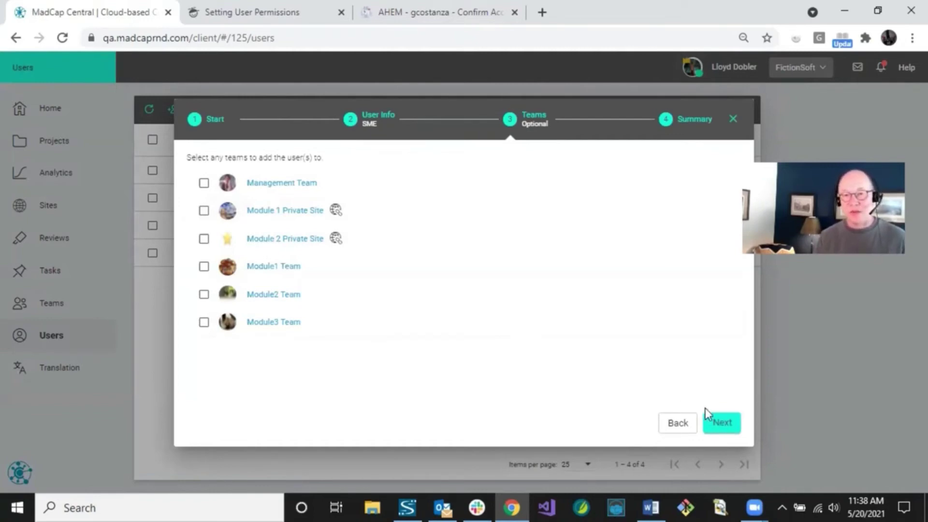
{"action": "left_click", "coordinate": [720, 423]}
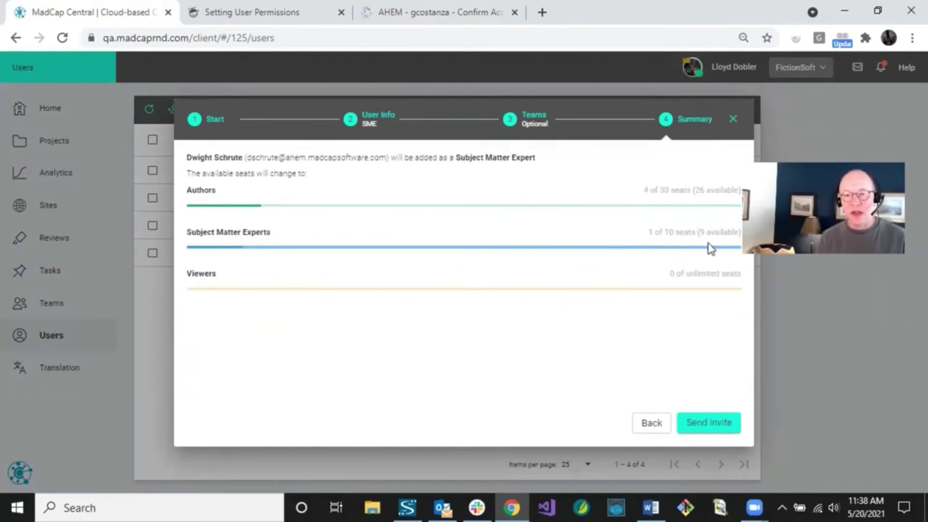
{"action": "left_click", "coordinate": [702, 428]}
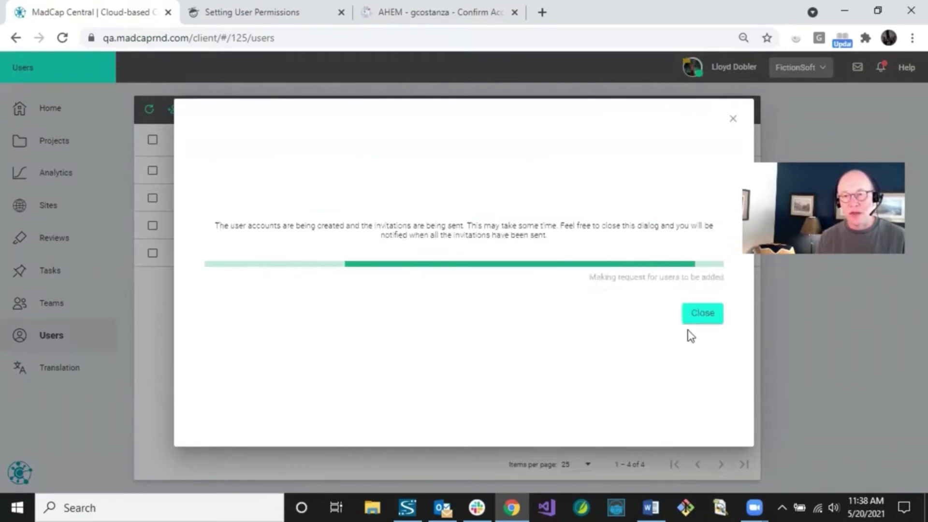
Dismiss the invitation progress notice and start a new user invitation from the Users toolbar
{"action": "left_click", "coordinate": [701, 317]}
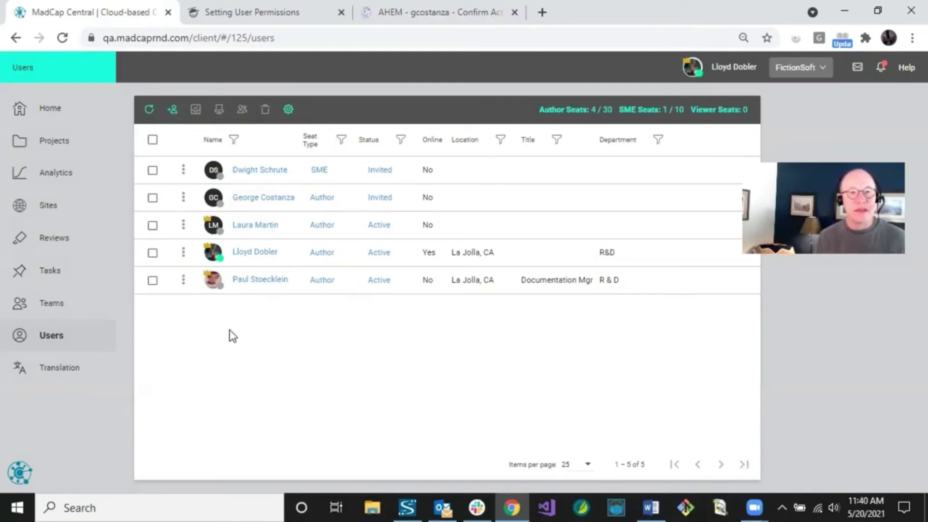
{"action": "left_click", "coordinate": [174, 110]}
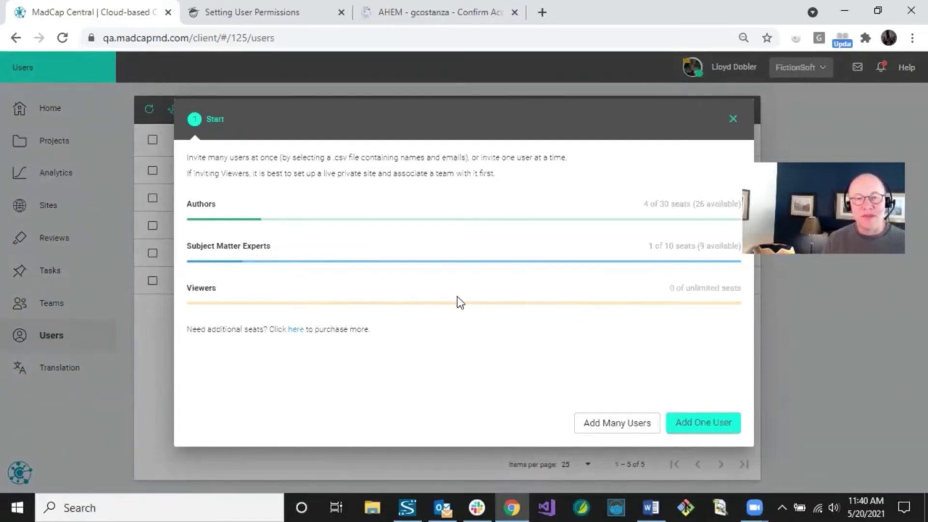
Import users as Viewers from Viewers.csv, finding 5 new users and 2 invalid e-mails
{"action": "left_click", "coordinate": [598, 428]}
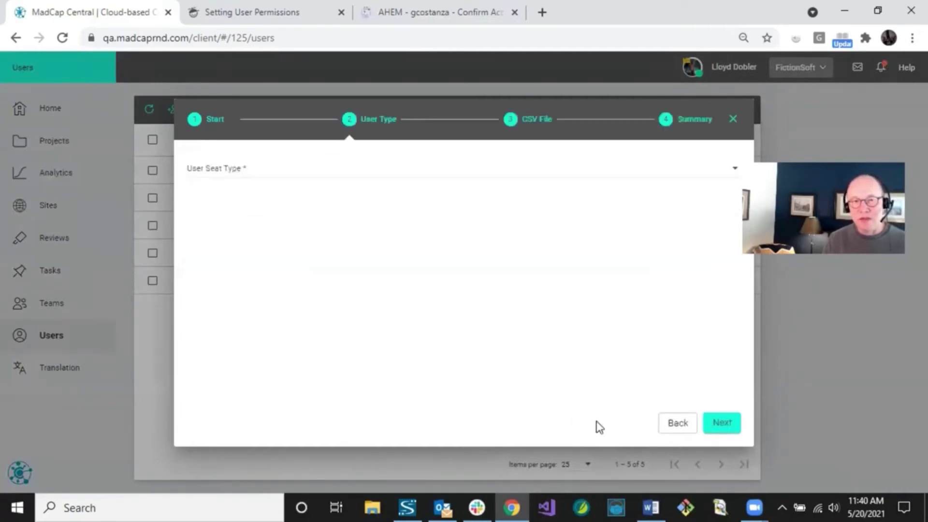
{"action": "left_click", "coordinate": [239, 172]}
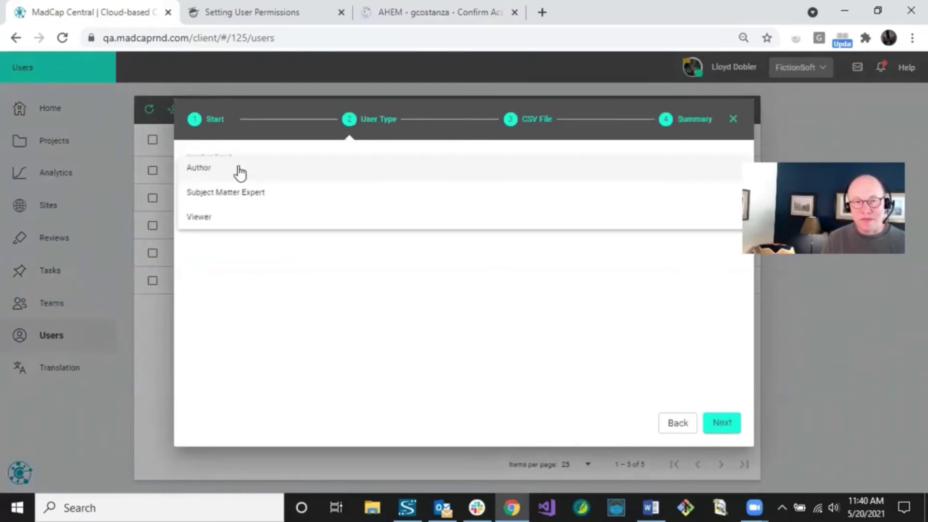
{"action": "left_click", "coordinate": [213, 218]}
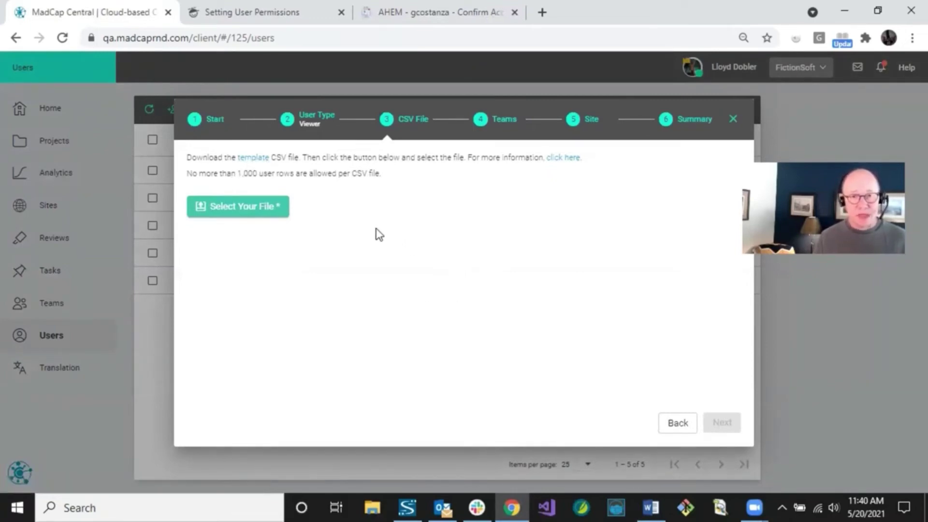
{"action": "left_click", "coordinate": [260, 208]}
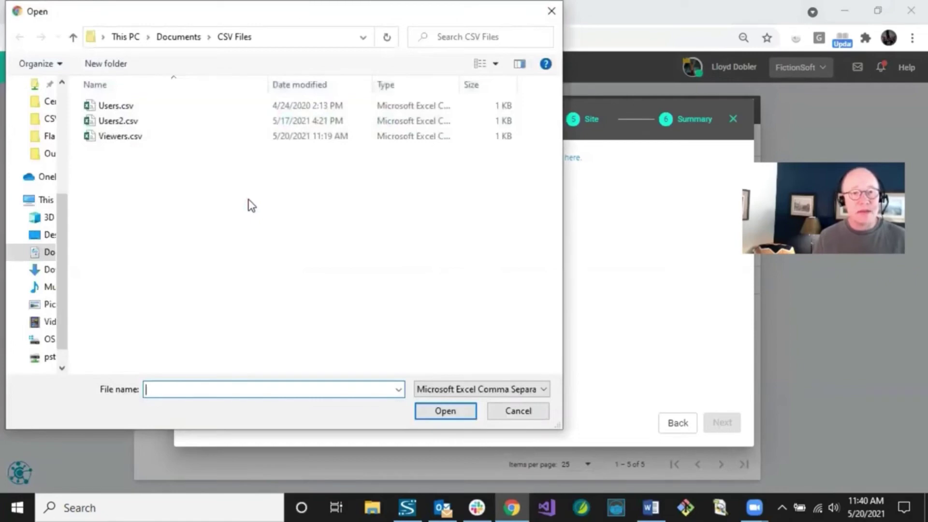
{"action": "left_click", "coordinate": [121, 136]}
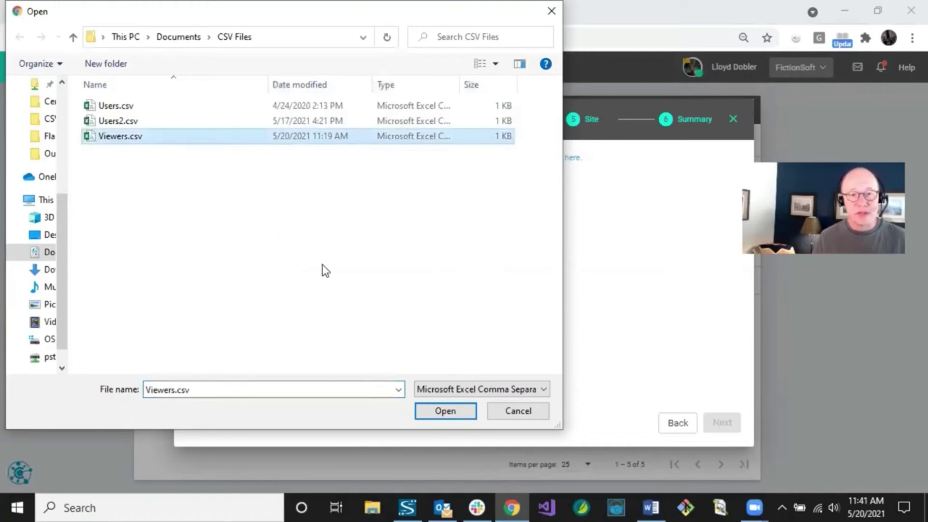
{"action": "left_click", "coordinate": [435, 412]}
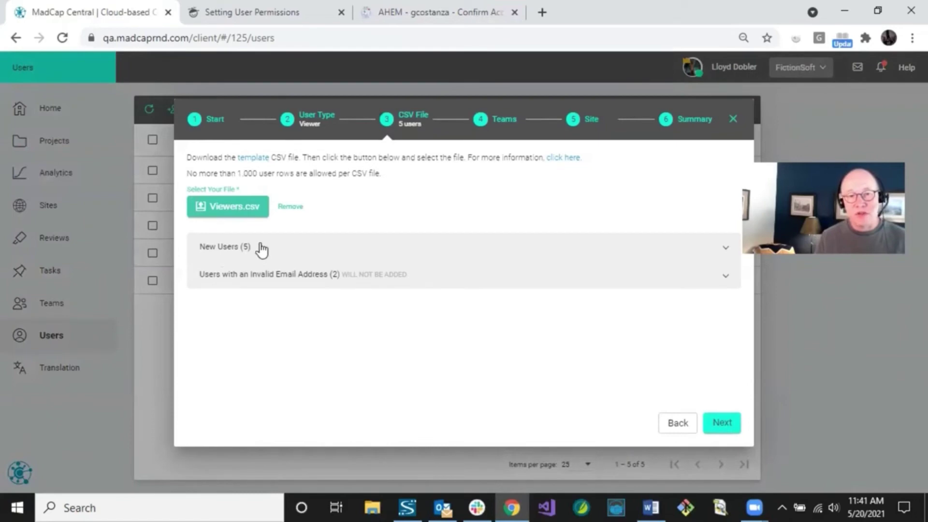
{"action": "left_click", "coordinate": [265, 248]}
{"action": "scroll", "coordinate": [301, 280], "scroll_direction": "down", "scroll_amount": 1}
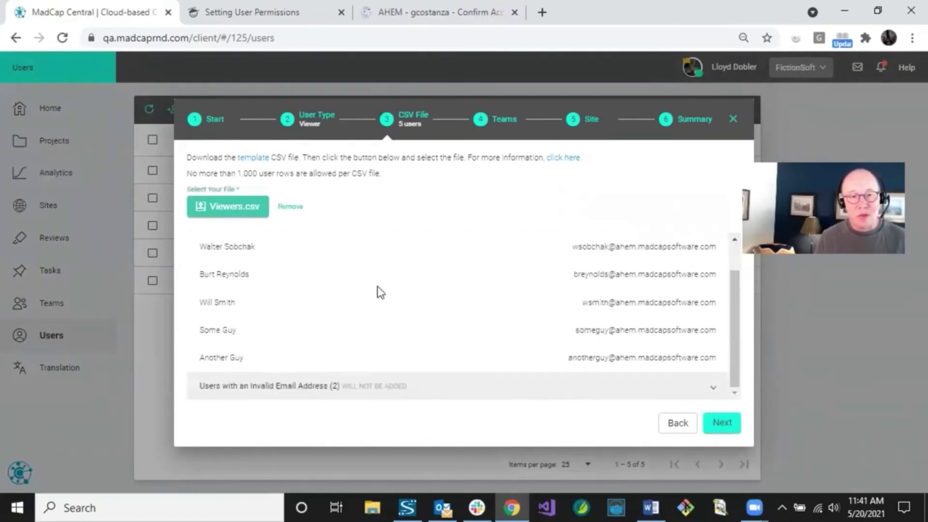
{"action": "scroll", "coordinate": [379, 290], "scroll_direction": "up", "scroll_amount": 2}
{"action": "left_click", "coordinate": [333, 257]}
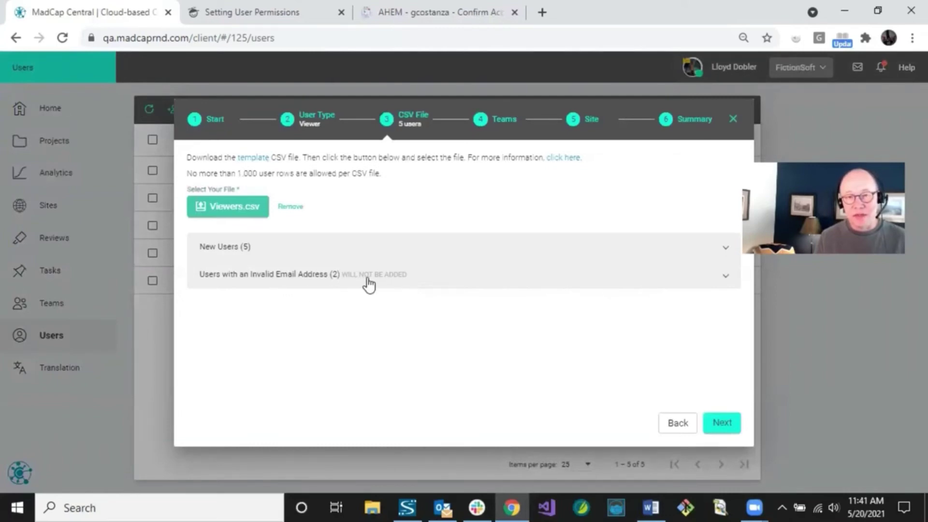
{"action": "left_click", "coordinate": [395, 279]}
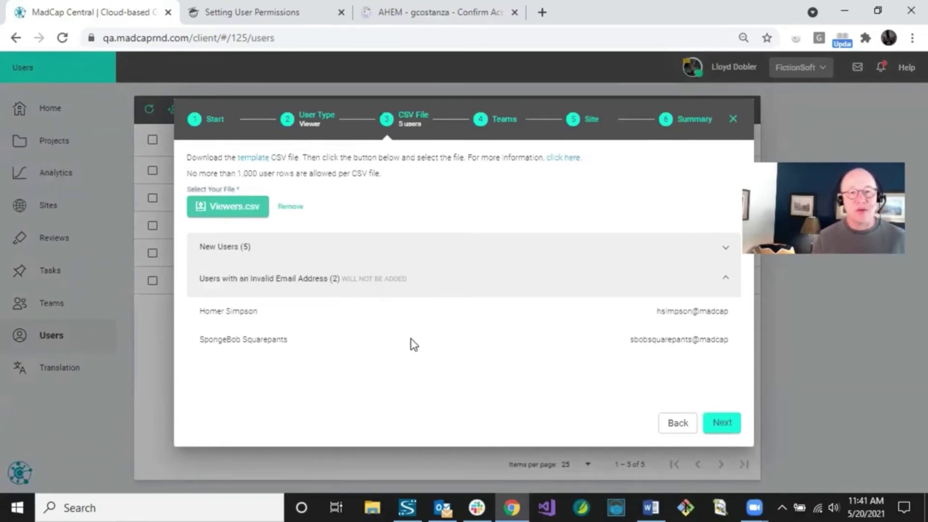
{"action": "left_click", "coordinate": [343, 286]}
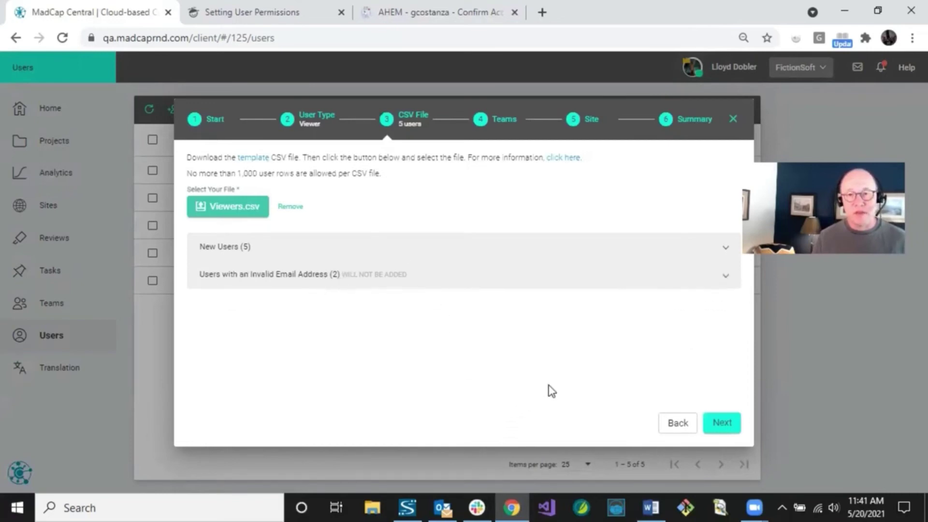
Add the five imported Viewers to the Module 1 Private Site and Module 2 Private Site teams
{"action": "left_click", "coordinate": [718, 423]}
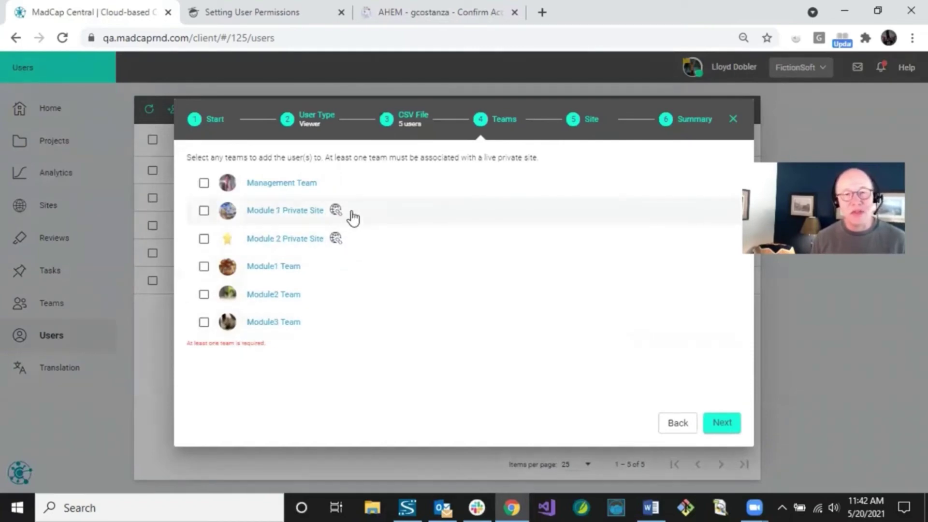
{"action": "mouse_move", "coordinate": [347, 212]}
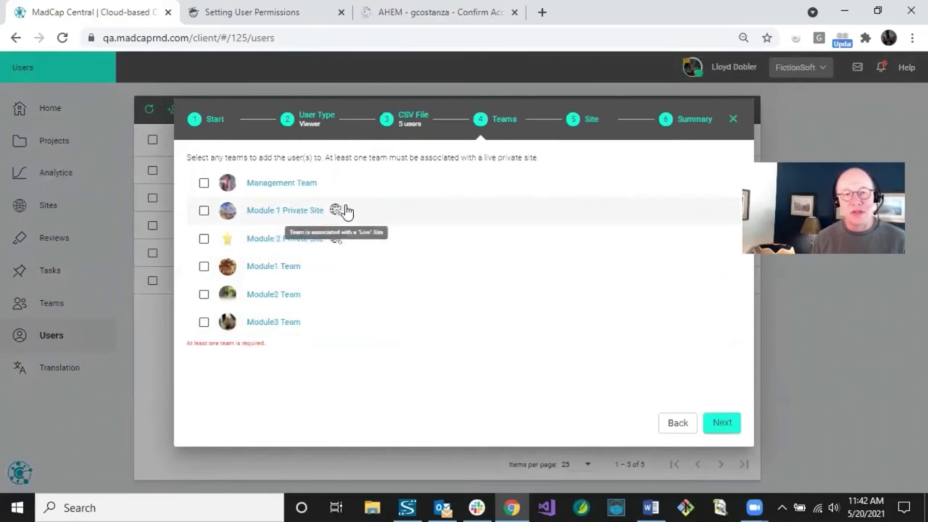
{"action": "left_click", "coordinate": [203, 214]}
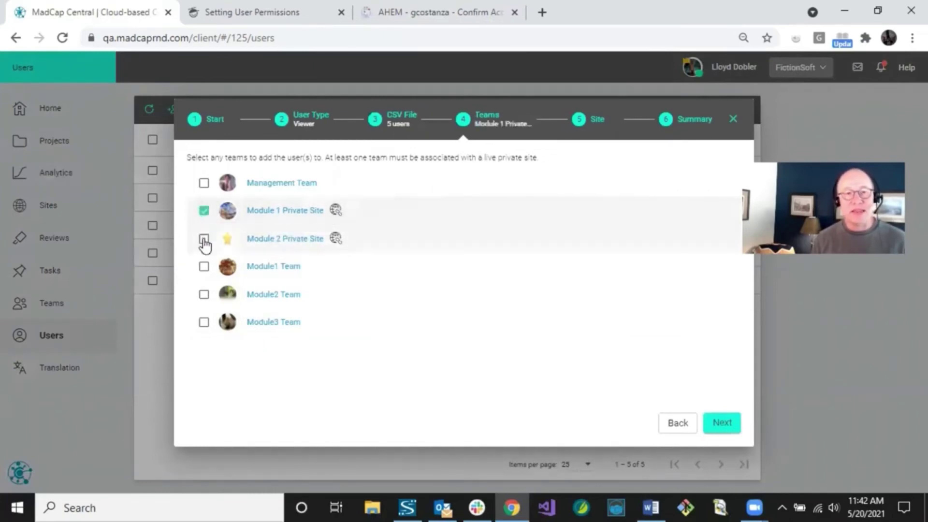
{"action": "left_click", "coordinate": [204, 240]}
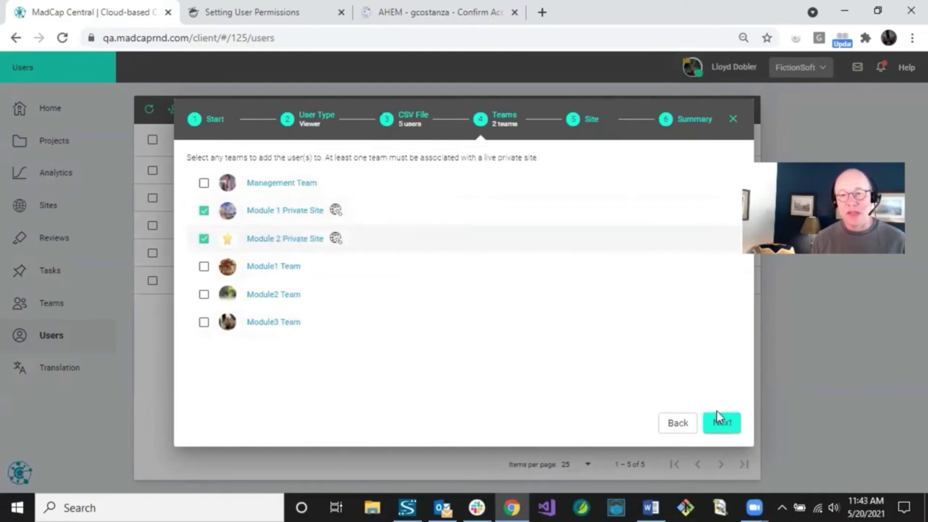
Choose Mod 1 Help V3 as the onboarding site for the 5 new Viewers
{"action": "left_click", "coordinate": [725, 425]}
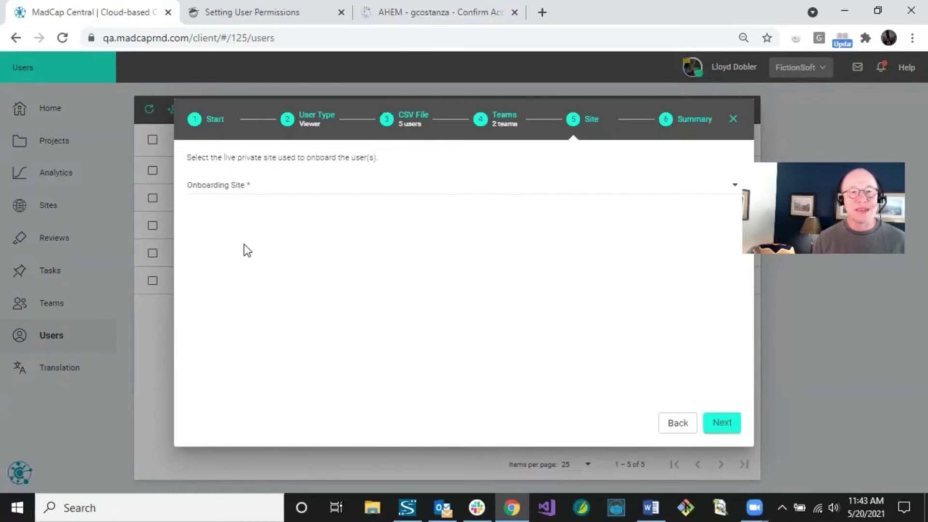
{"action": "left_click", "coordinate": [252, 188]}
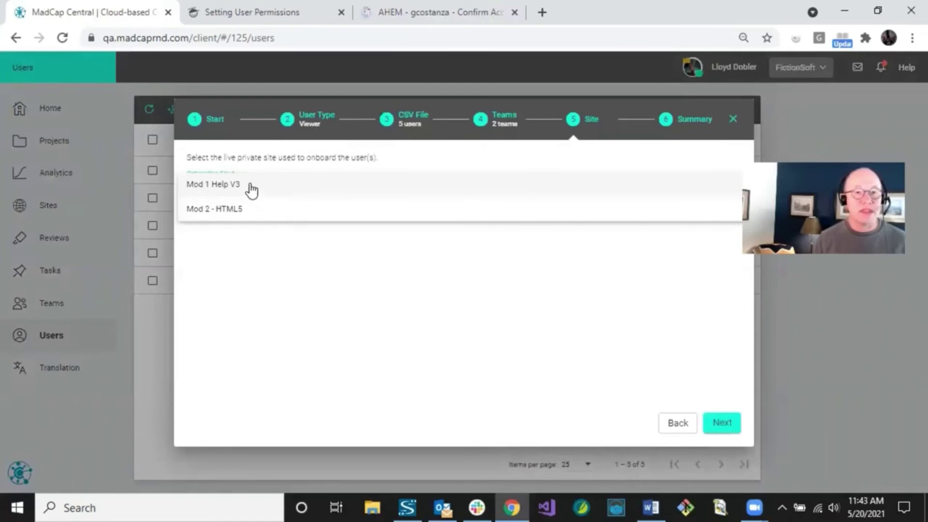
{"action": "left_click", "coordinate": [251, 189]}
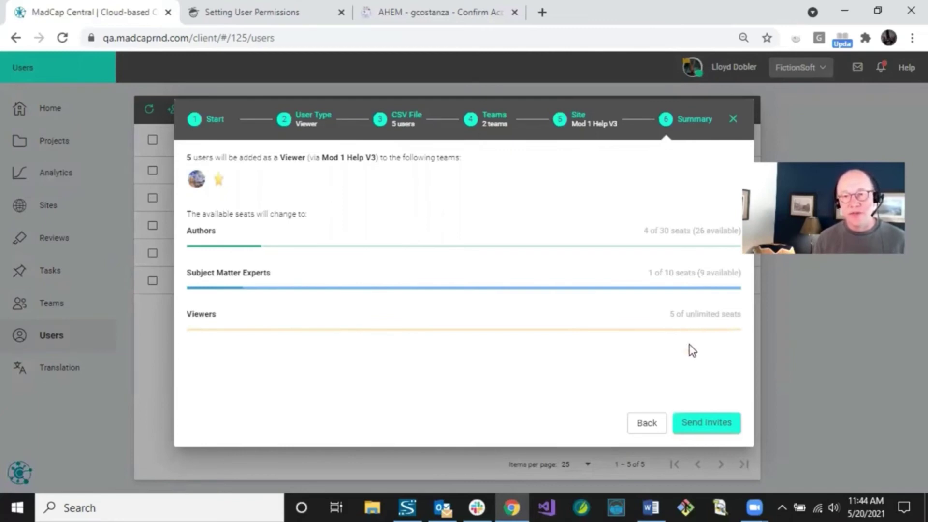
Send the five Viewer invitations and dismiss the progress message
{"action": "left_click", "coordinate": [697, 423]}
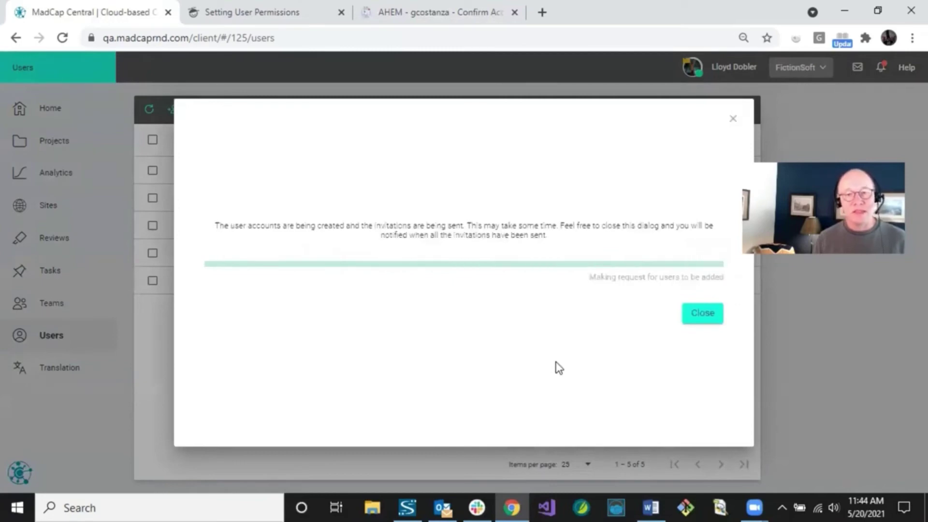
{"action": "left_click", "coordinate": [701, 319]}
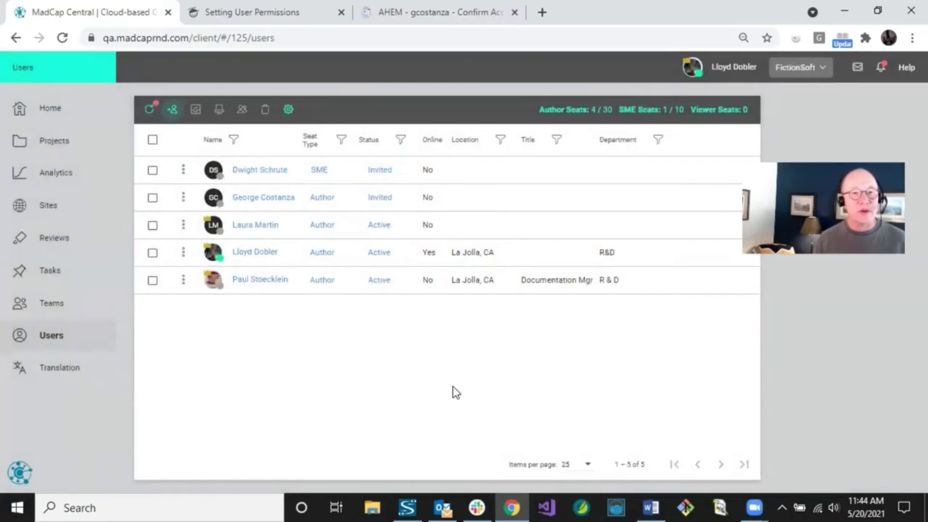
Refresh the Users list until all 10 users, including the five invited Viewers, appear
{"action": "left_click", "coordinate": [150, 111]}
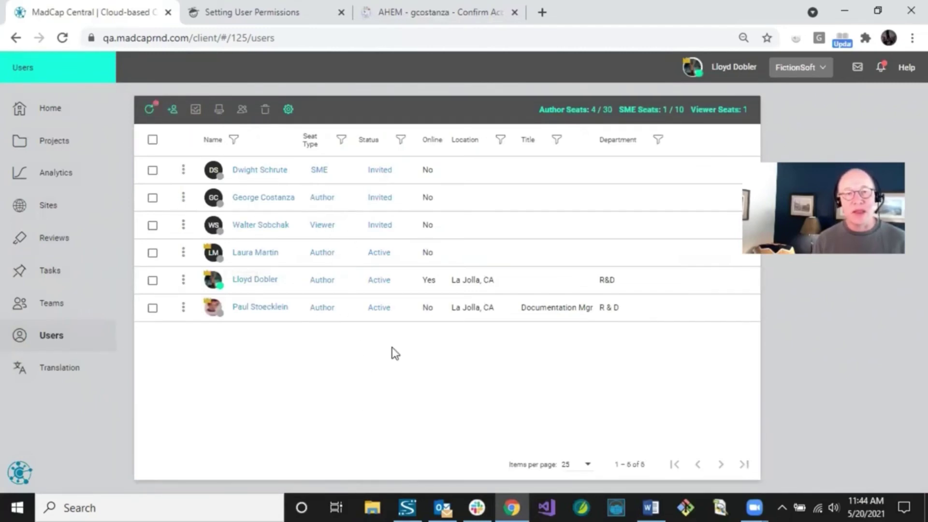
{"action": "left_click", "coordinate": [150, 109]}
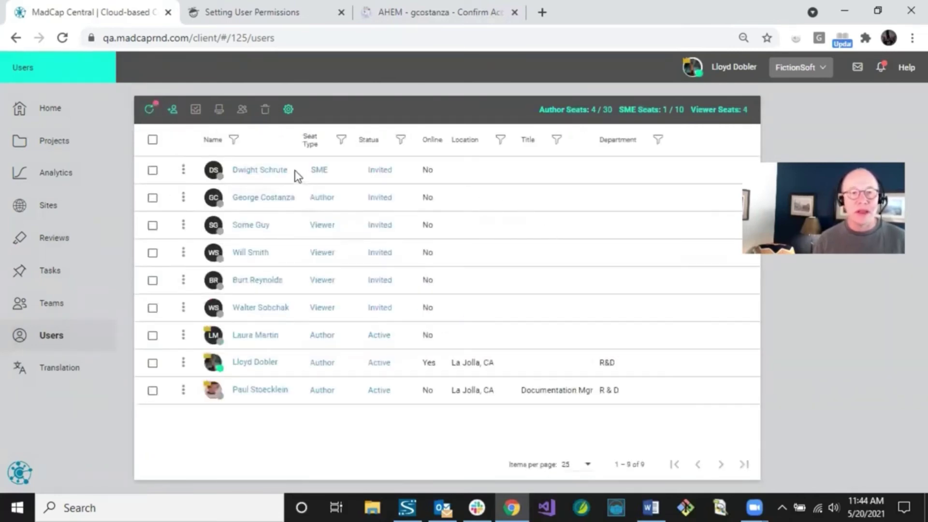
{"action": "left_click", "coordinate": [147, 111]}
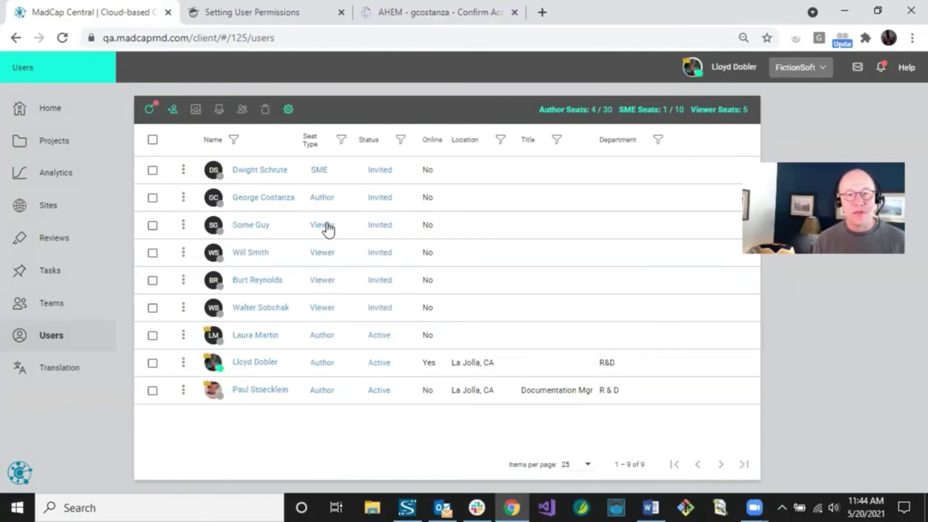
{"action": "left_click", "coordinate": [151, 113]}
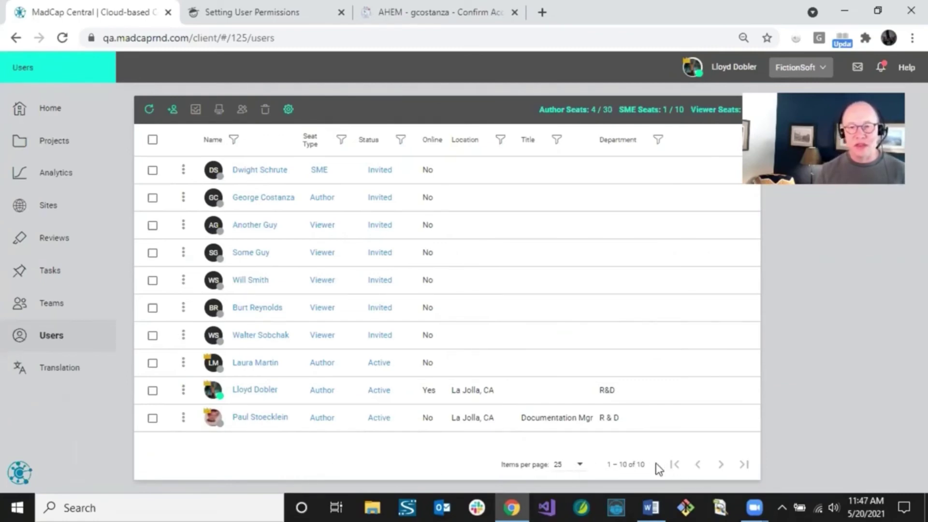
{"action": "left_click", "coordinate": [577, 467]}
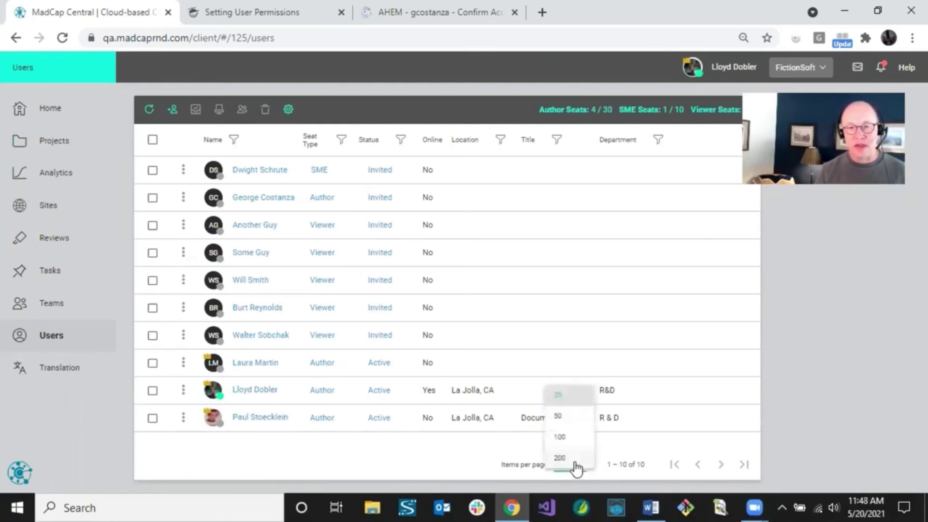
{"action": "left_click", "coordinate": [492, 441]}
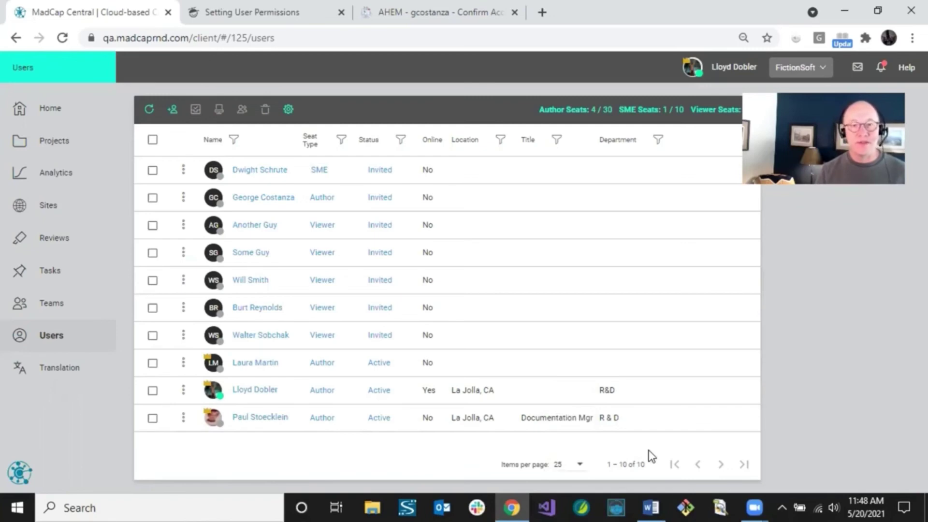
{"action": "left_click", "coordinate": [233, 141]}
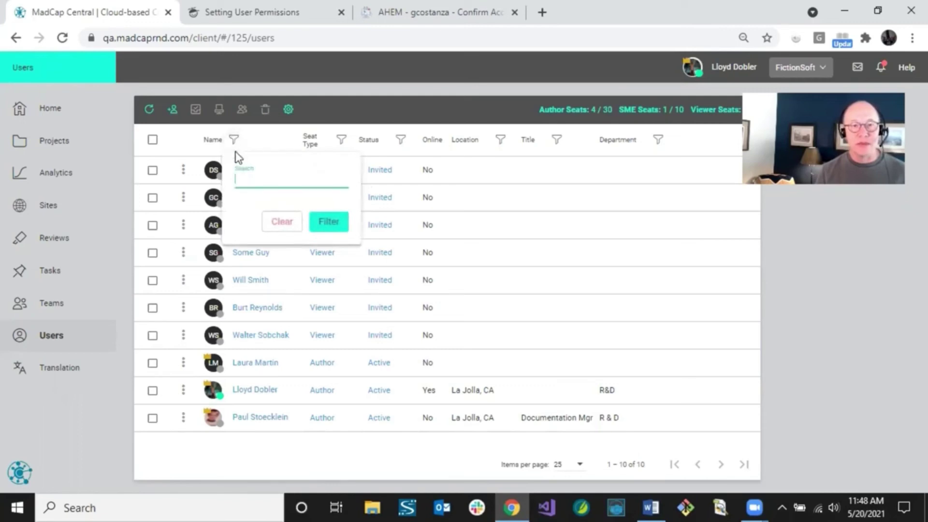
{"action": "left_click", "coordinate": [259, 142]}
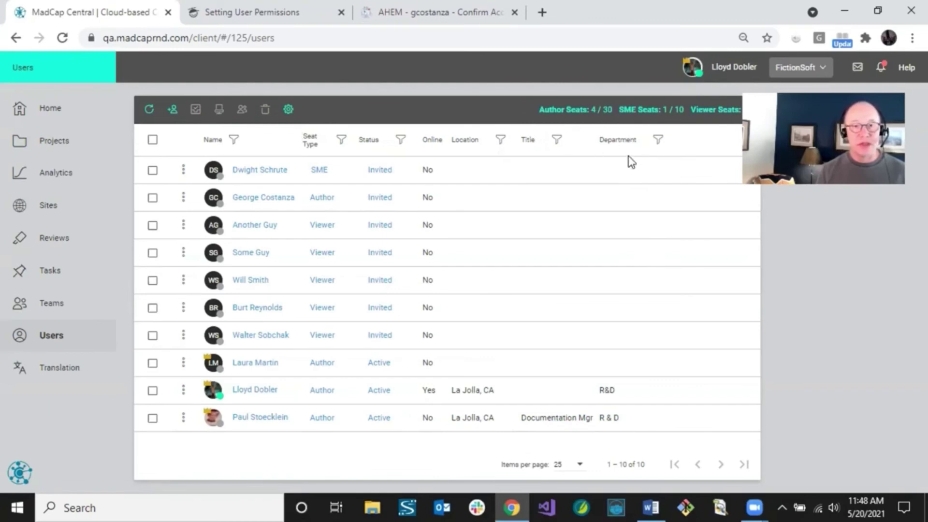
{"action": "left_click", "coordinate": [289, 110]}
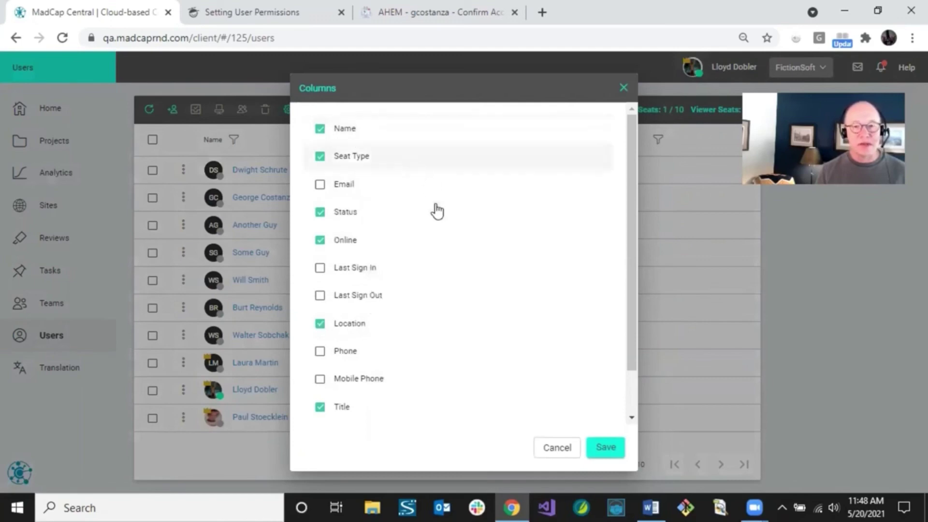
{"action": "left_click", "coordinate": [556, 448]}
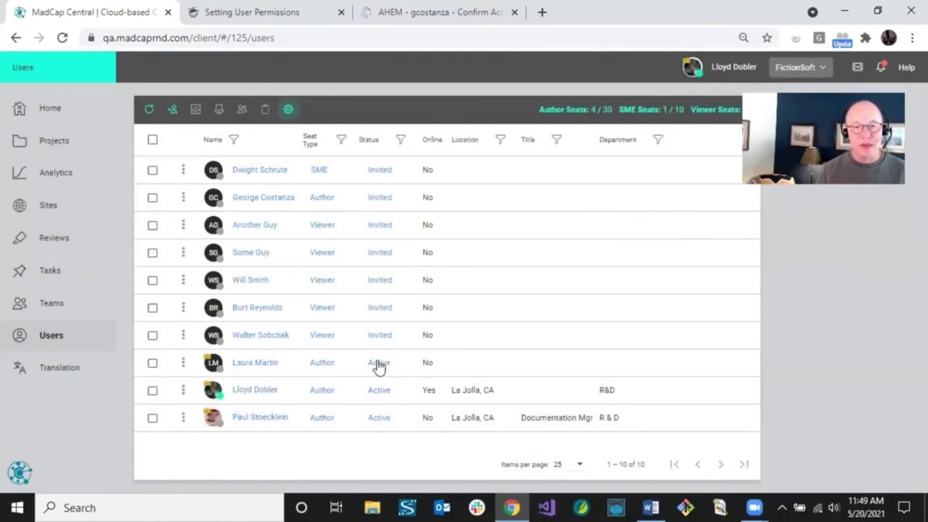
Cancel the author's deactivation, tick the first, second and fourth users, and open the R&D user's profile
{"action": "left_click", "coordinate": [380, 366]}
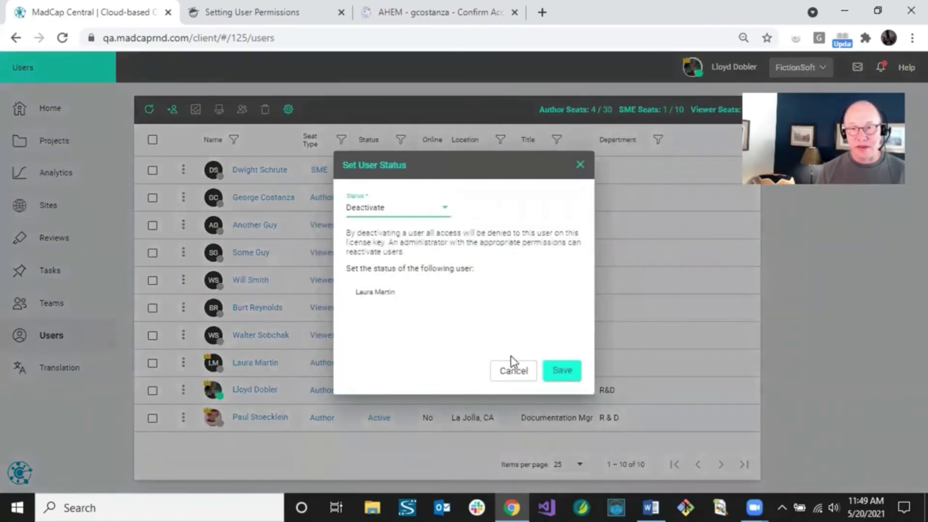
{"action": "left_click", "coordinate": [515, 372]}
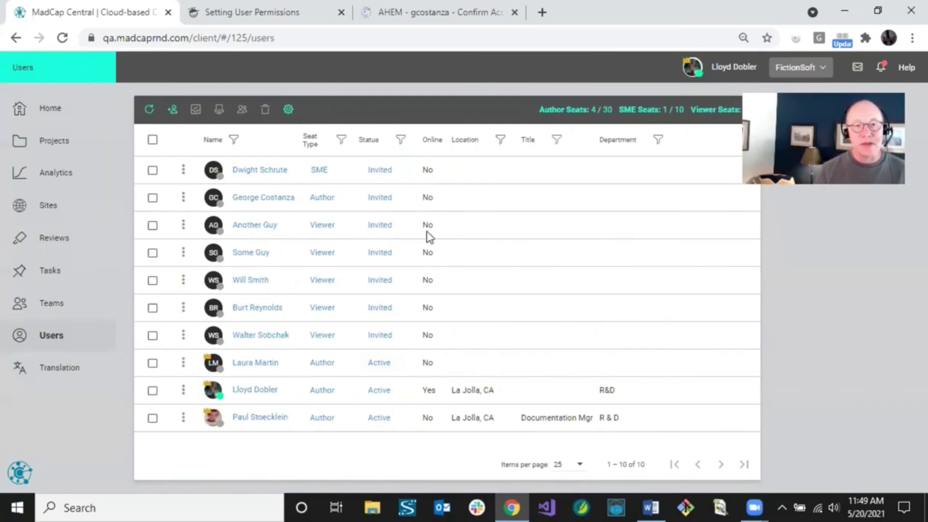
{"action": "left_click", "coordinate": [153, 171]}
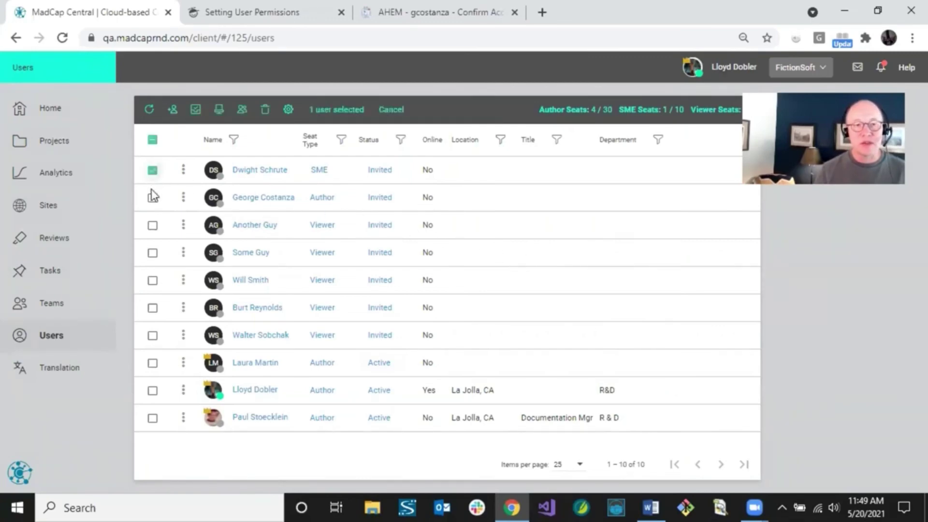
{"action": "left_click", "coordinate": [152, 197]}
{"action": "left_click", "coordinate": [152, 255]}
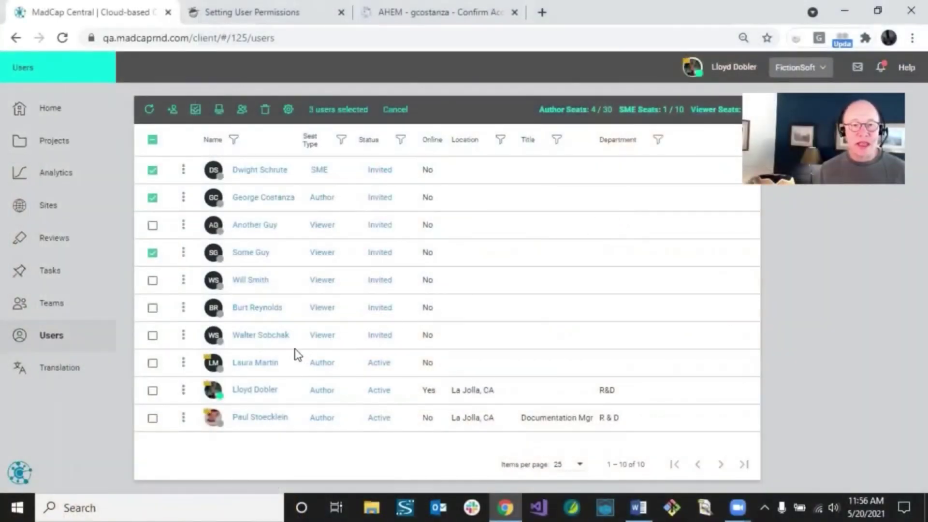
{"action": "left_click", "coordinate": [220, 392]}
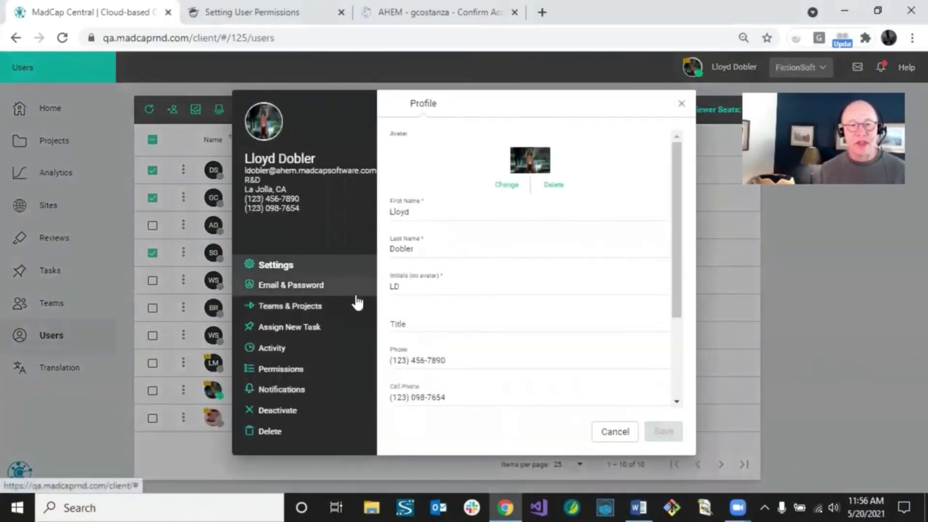
View the R&D user's permissions with the level kept at Global Permissions
{"action": "left_click", "coordinate": [301, 373]}
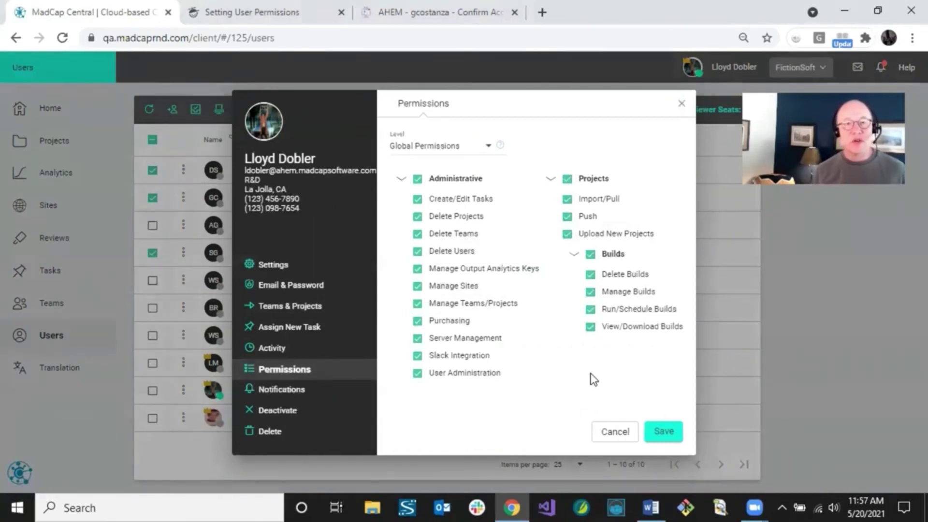
{"action": "left_click", "coordinate": [460, 147]}
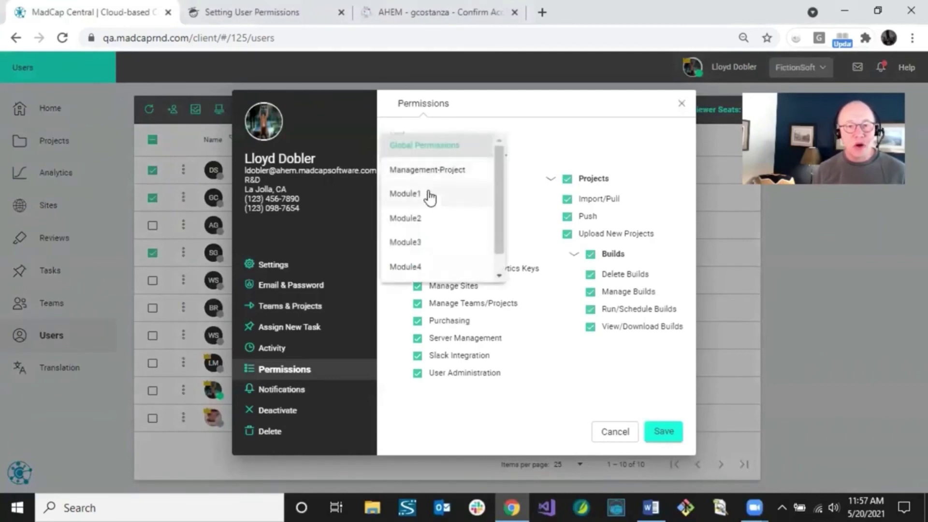
{"action": "scroll", "coordinate": [488, 250], "scroll_direction": "down", "scroll_amount": 1}
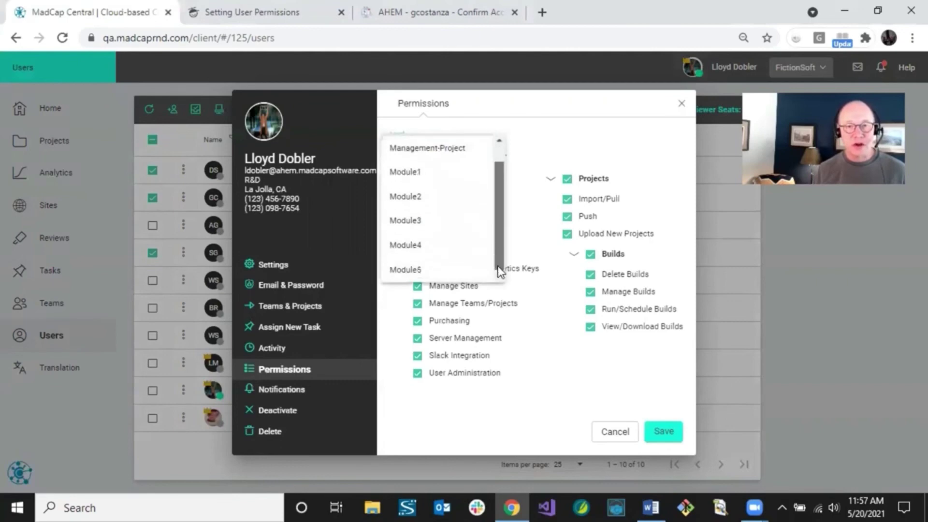
{"action": "scroll", "coordinate": [501, 228], "scroll_direction": "up", "scroll_amount": 1}
{"action": "left_click", "coordinate": [552, 127]}
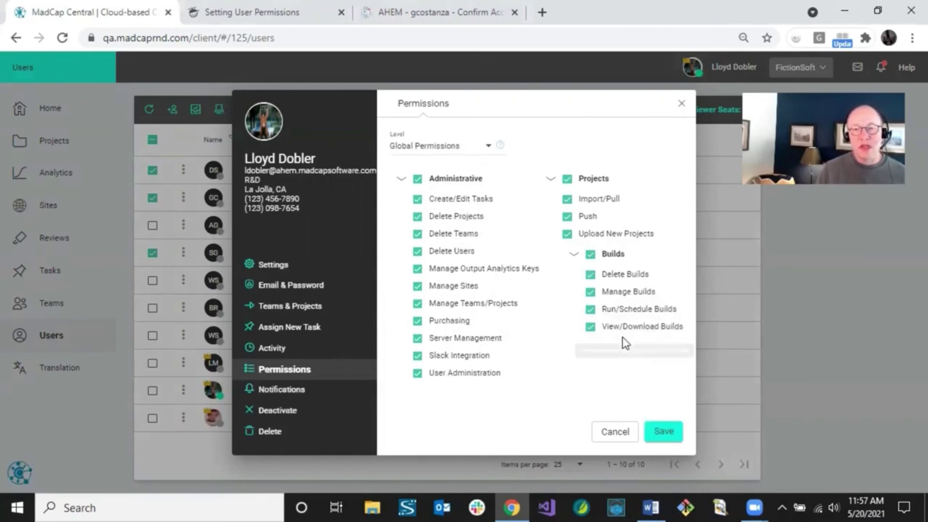
{"action": "left_click", "coordinate": [488, 147]}
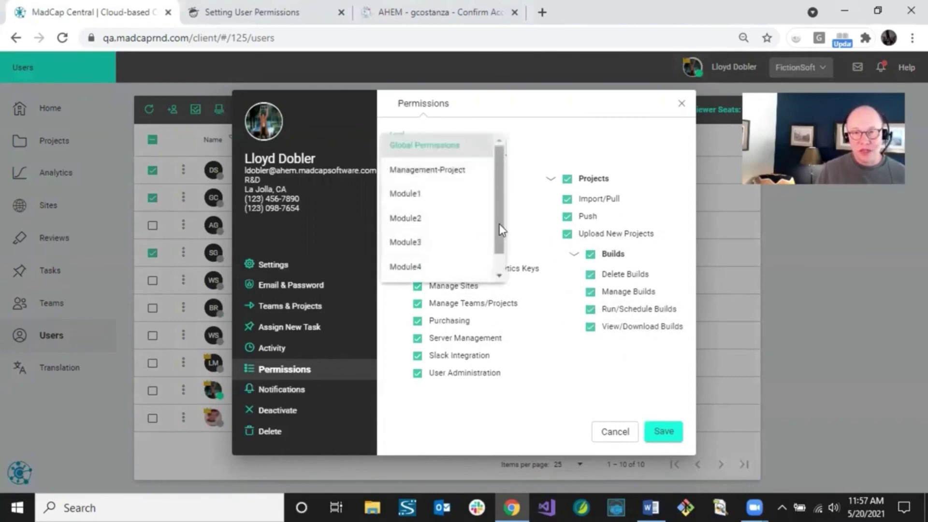
{"action": "scroll", "coordinate": [499, 224], "scroll_direction": "down", "scroll_amount": 1}
{"action": "left_click", "coordinate": [544, 114]}
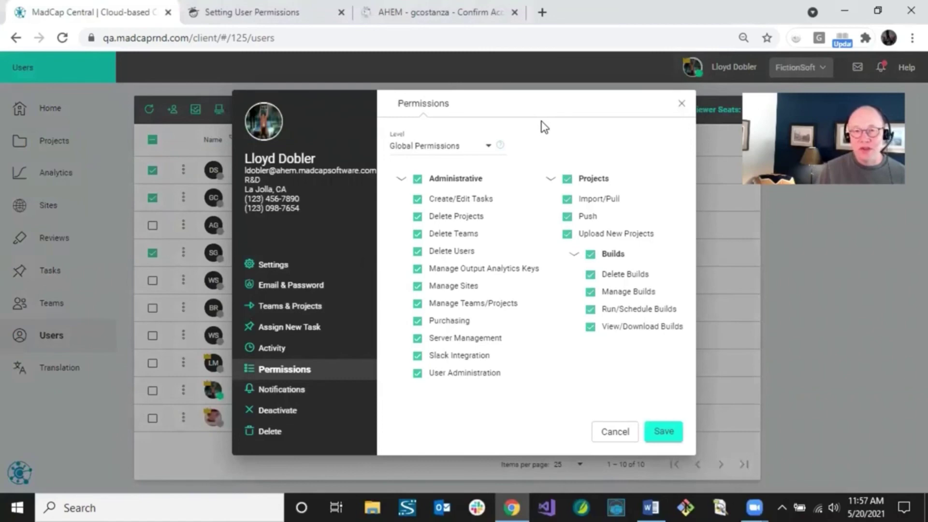
{"action": "left_click", "coordinate": [486, 150]}
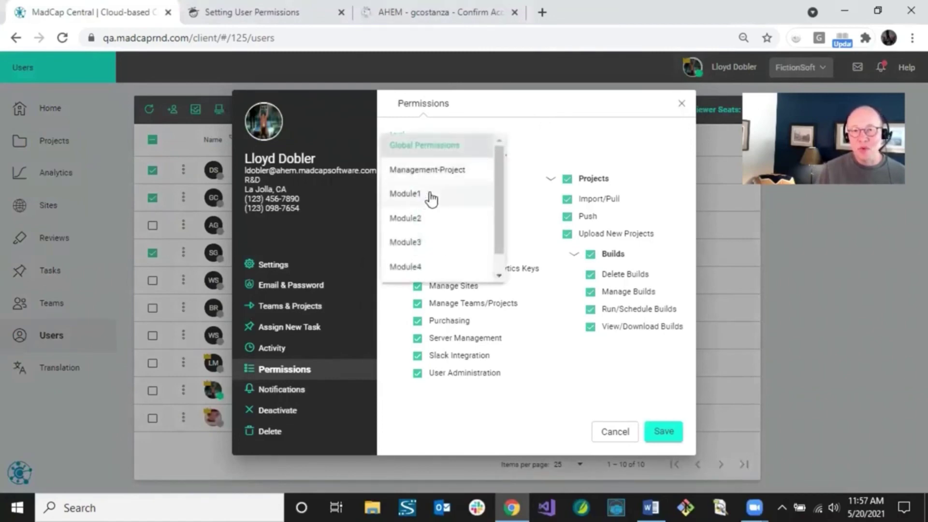
{"action": "left_click", "coordinate": [575, 130]}
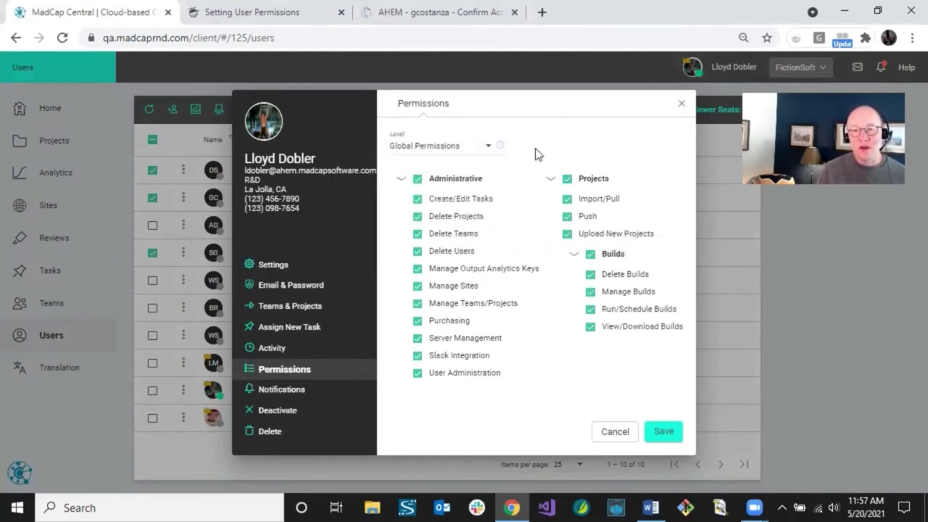
Remove the global Push permission, save, and close the user's panel
{"action": "left_click", "coordinate": [566, 215]}
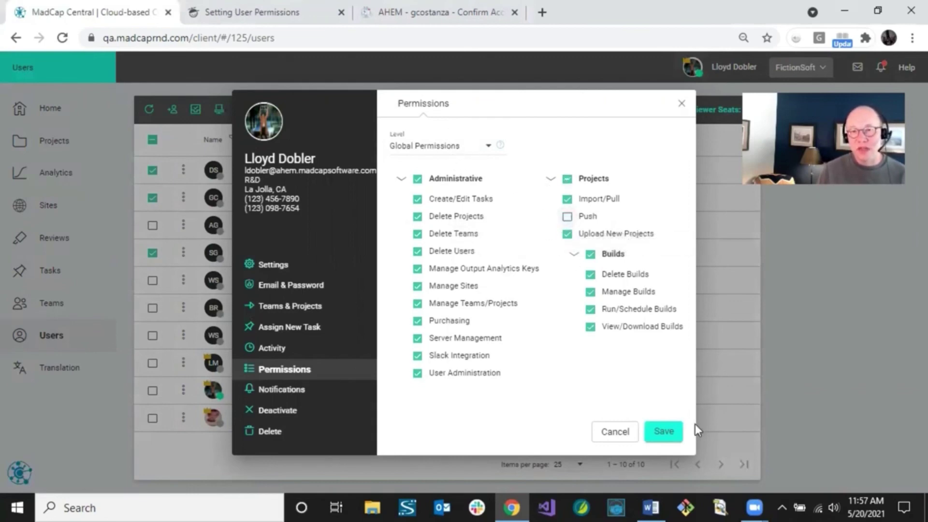
{"action": "left_click", "coordinate": [663, 437]}
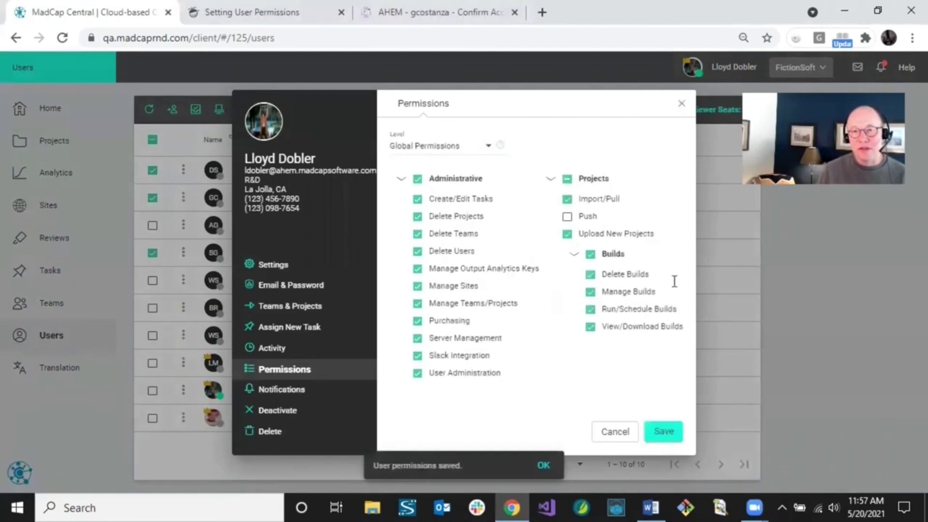
{"action": "left_click", "coordinate": [682, 105]}
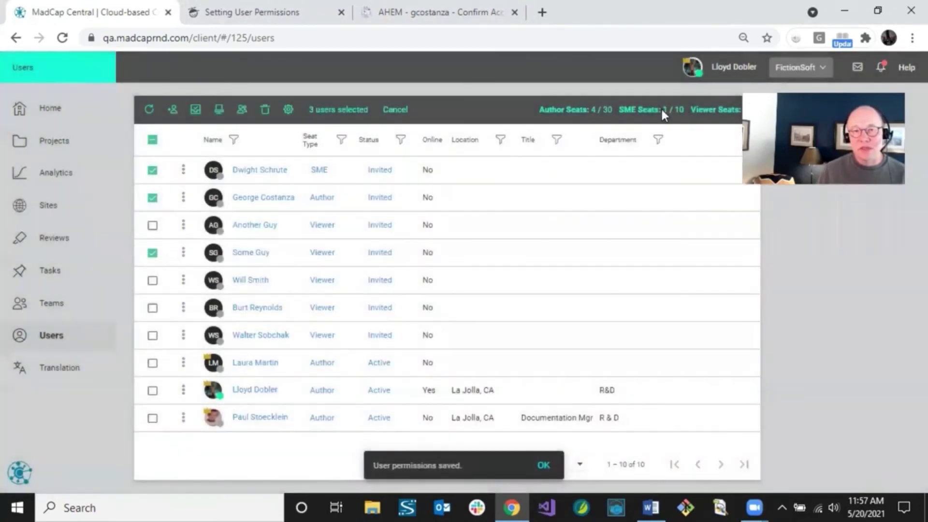
Reopen the same user's permissions and set the level to Module1
{"action": "left_click", "coordinate": [211, 389]}
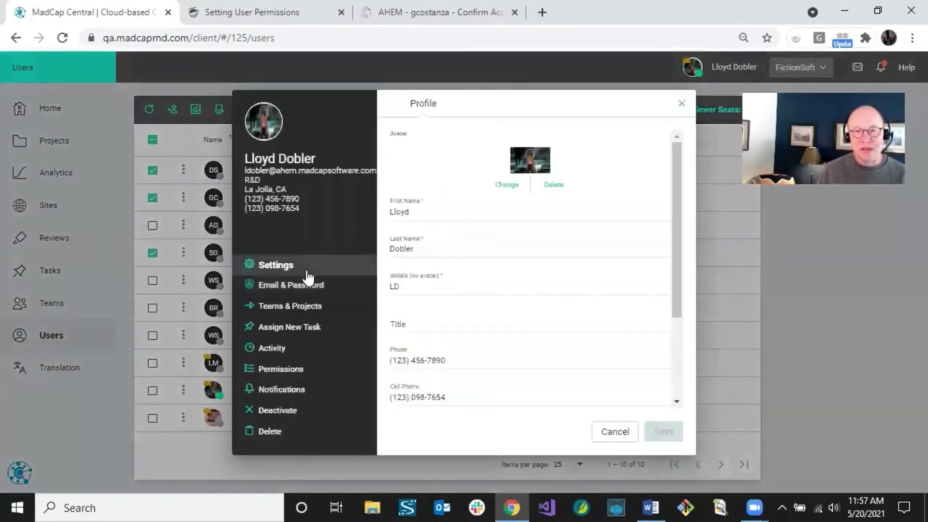
{"action": "left_click", "coordinate": [284, 368]}
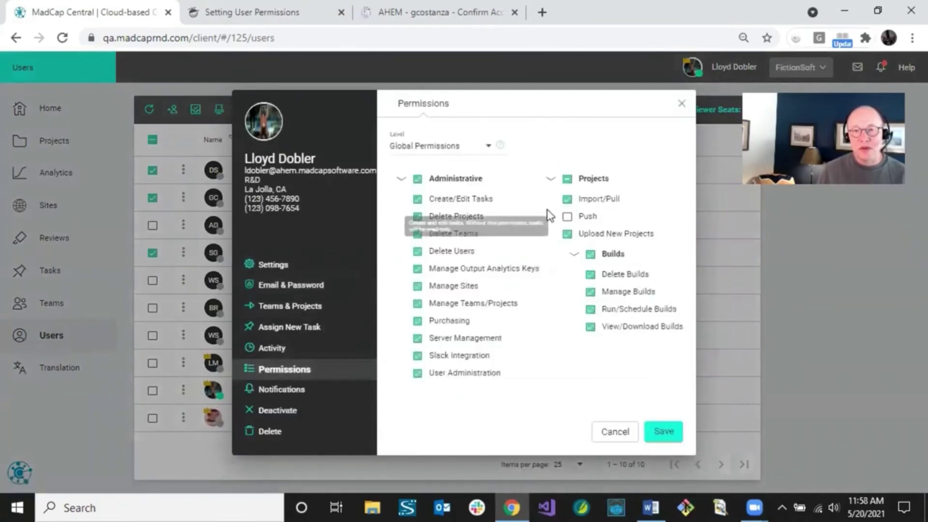
{"action": "left_click", "coordinate": [469, 150]}
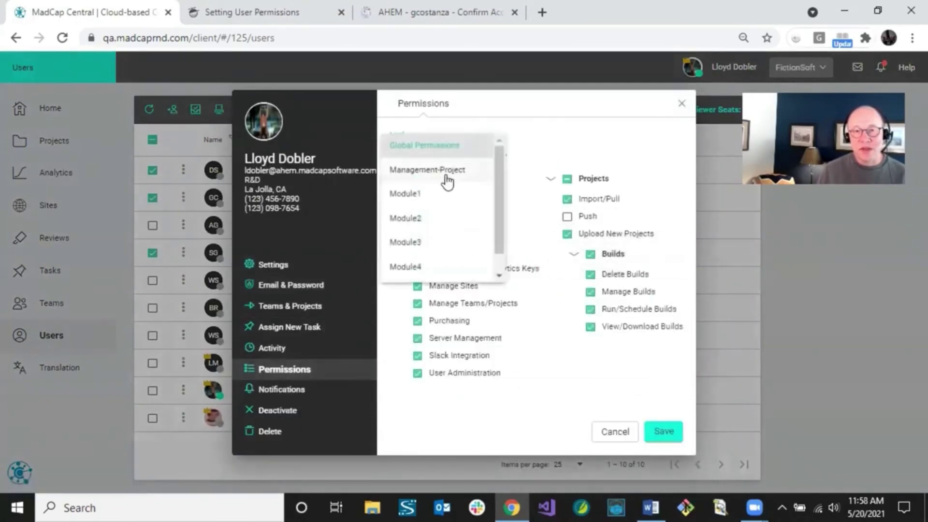
{"action": "left_click", "coordinate": [421, 222]}
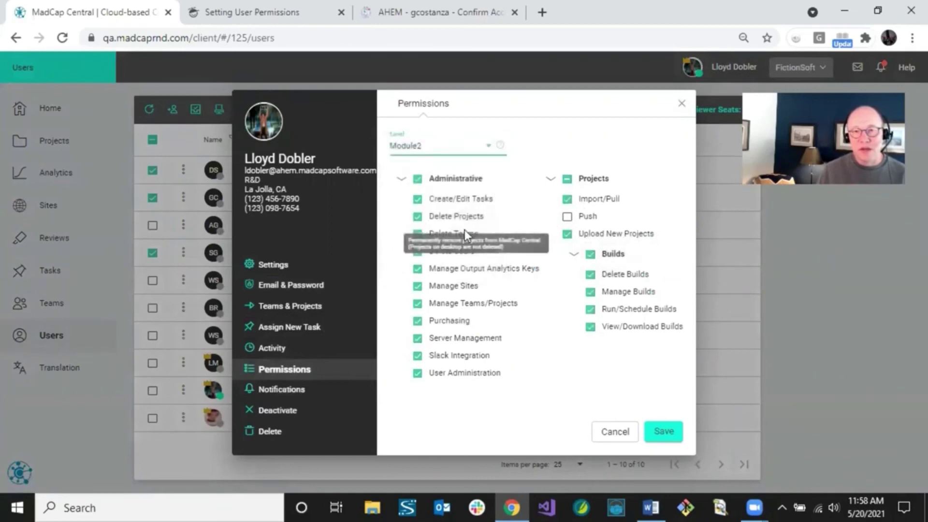
{"action": "left_click", "coordinate": [455, 150]}
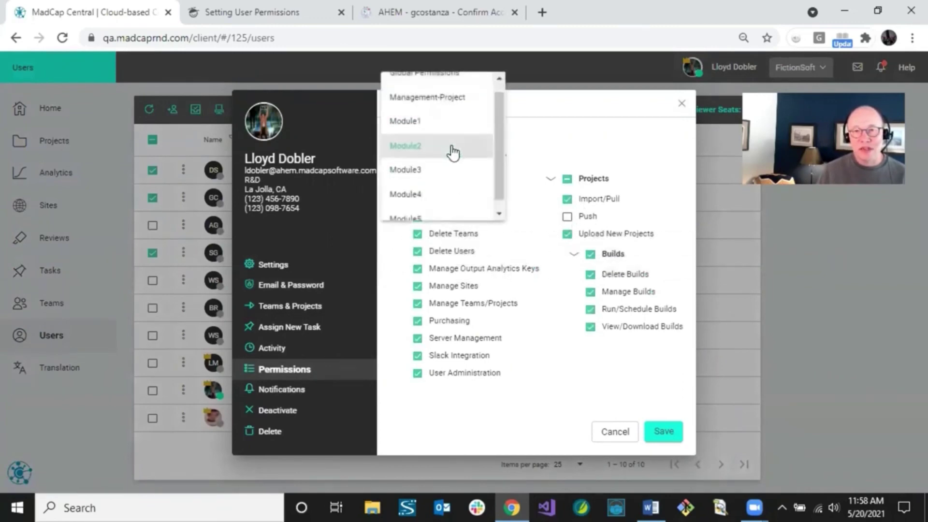
{"action": "left_click", "coordinate": [431, 127]}
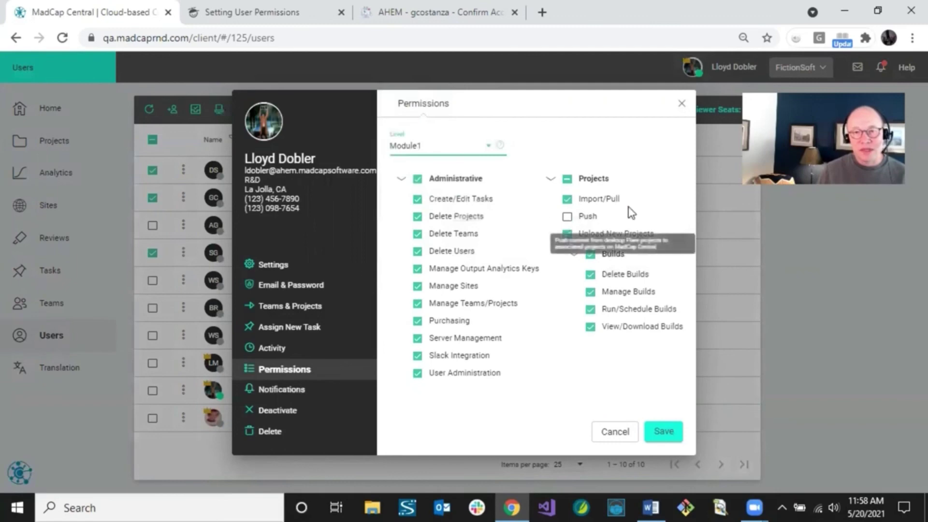
Grant Push at the Module1 level, save, and close the user's panel
{"action": "left_click", "coordinate": [567, 217]}
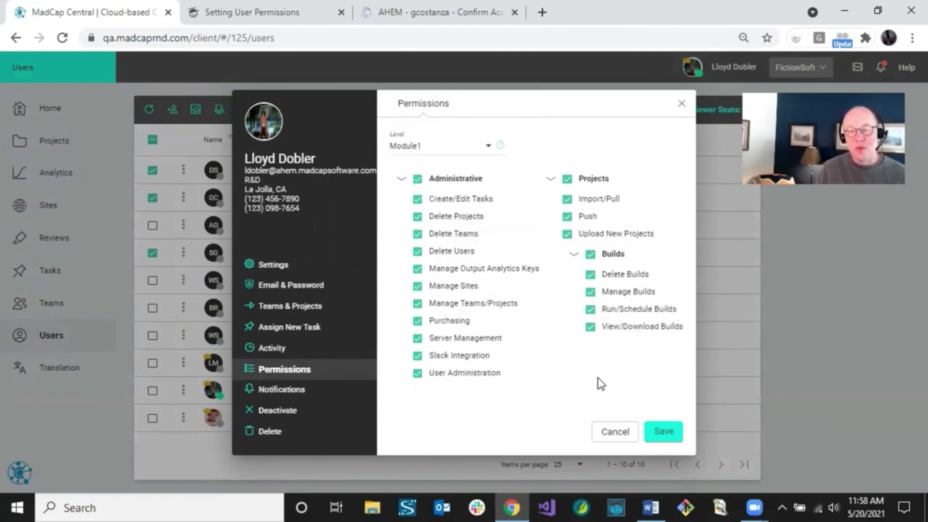
{"action": "left_click", "coordinate": [657, 430]}
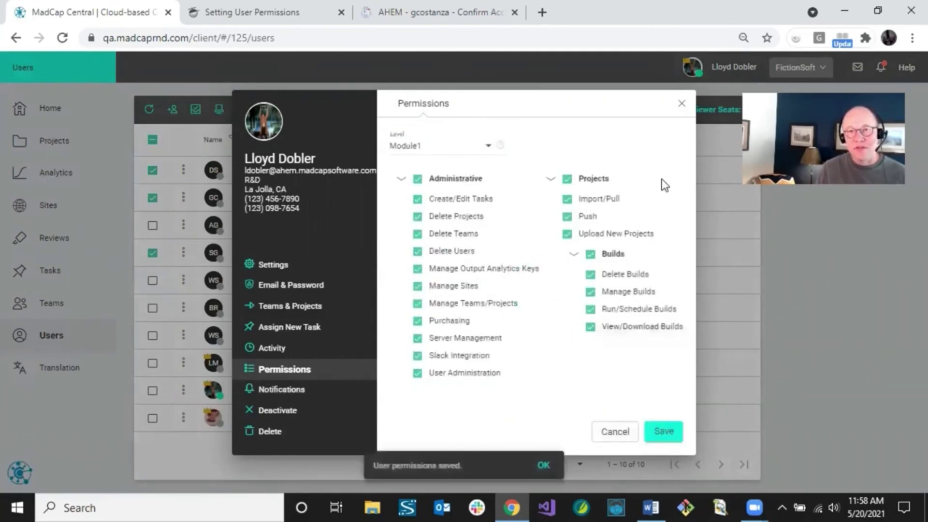
{"action": "left_click", "coordinate": [681, 104]}
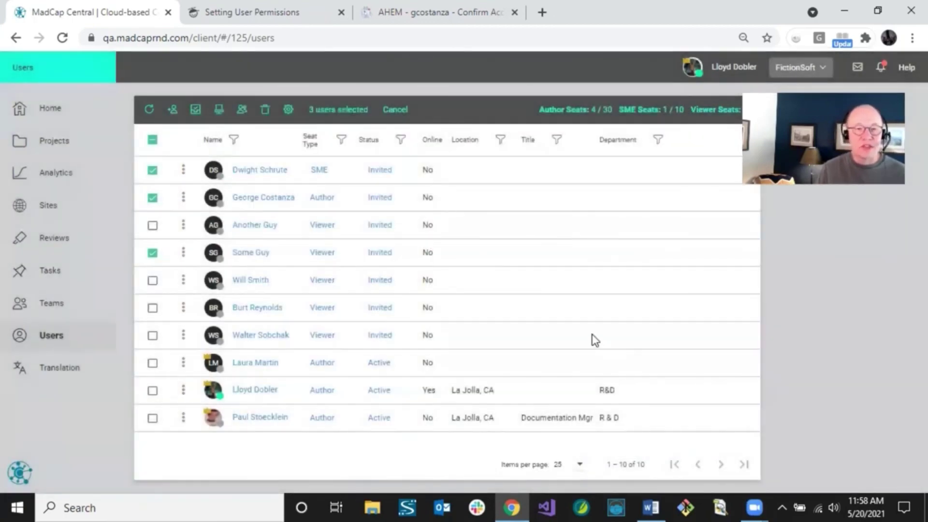